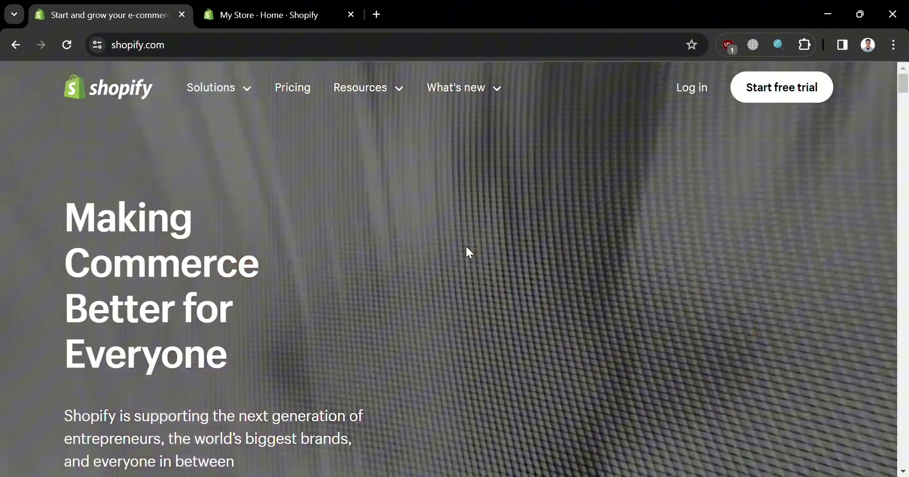
# Look through the Shopify home page from the opening banner down to the section on streamlining the back office.
pyautogui.scroll(-2, 526, 237)
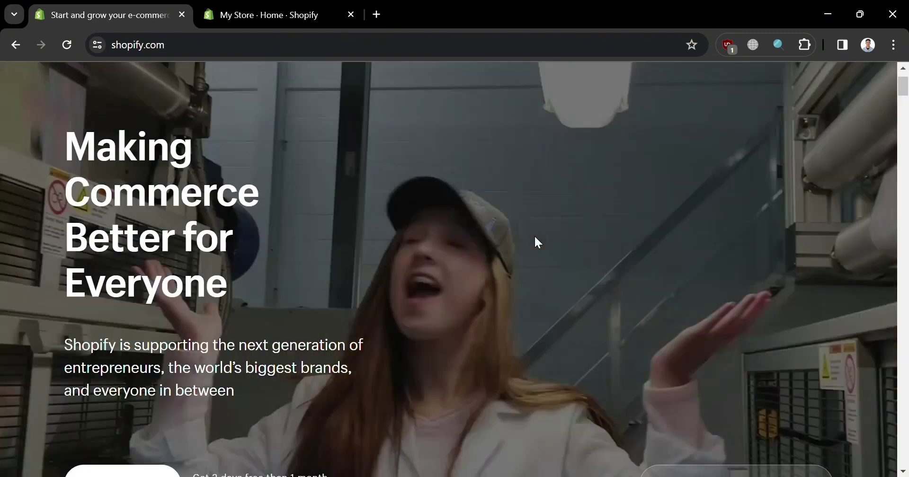
pyautogui.scroll(-3, 493, 260)
pyautogui.scroll(5, 583, 253)
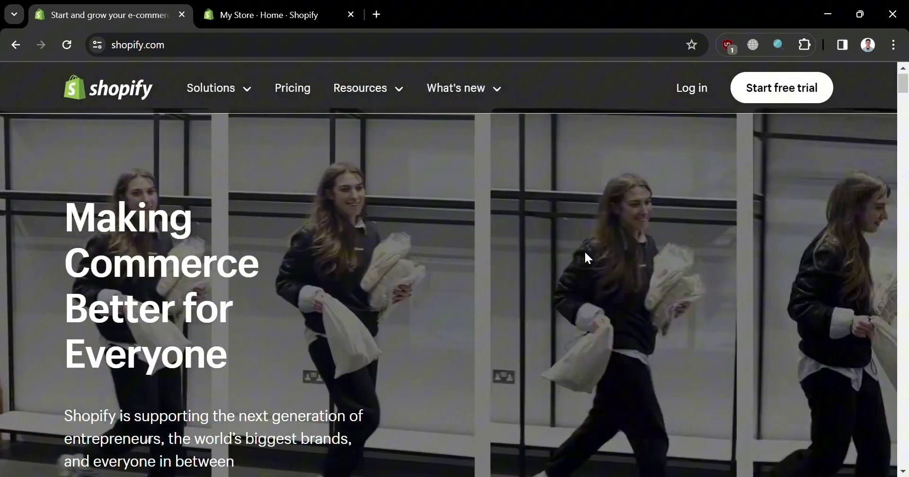
pyautogui.scroll(-4, 587, 258)
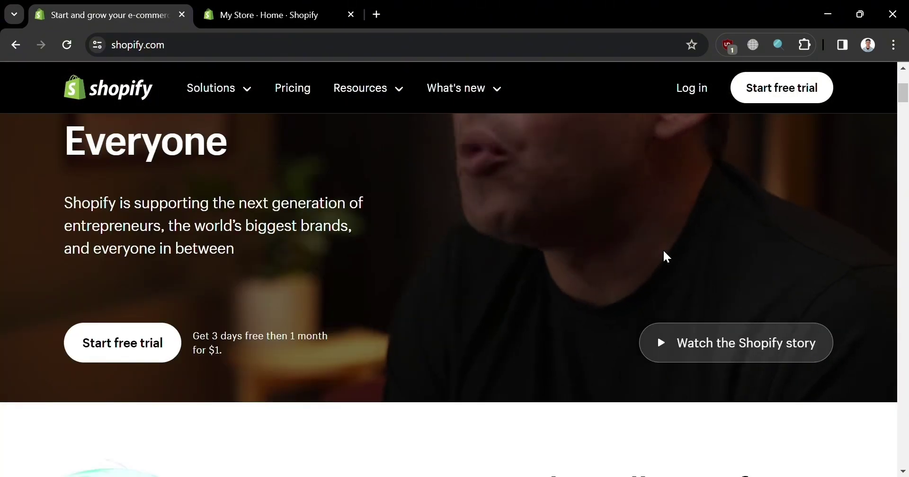
pyautogui.scroll(-10, 638, 255)
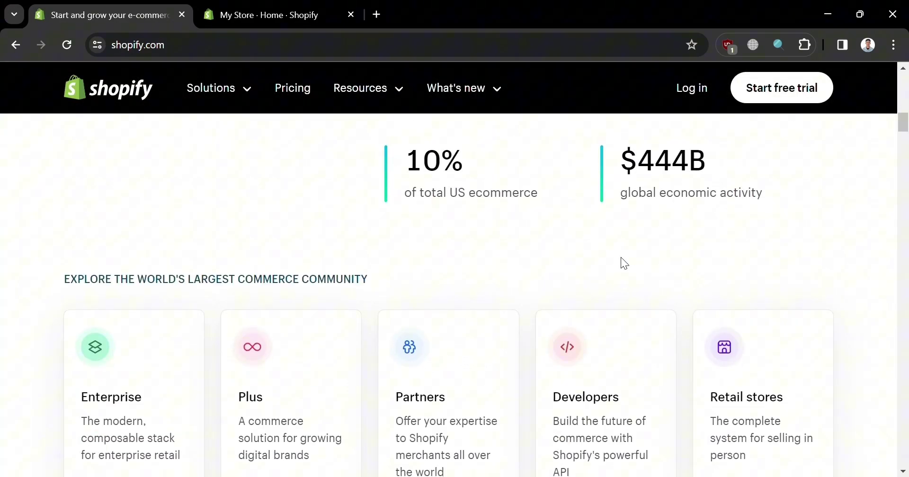
pyautogui.scroll(-2, 623, 263)
pyautogui.scroll(5, 623, 263)
pyautogui.scroll(-5, 623, 264)
pyautogui.scroll(-12, 626, 271)
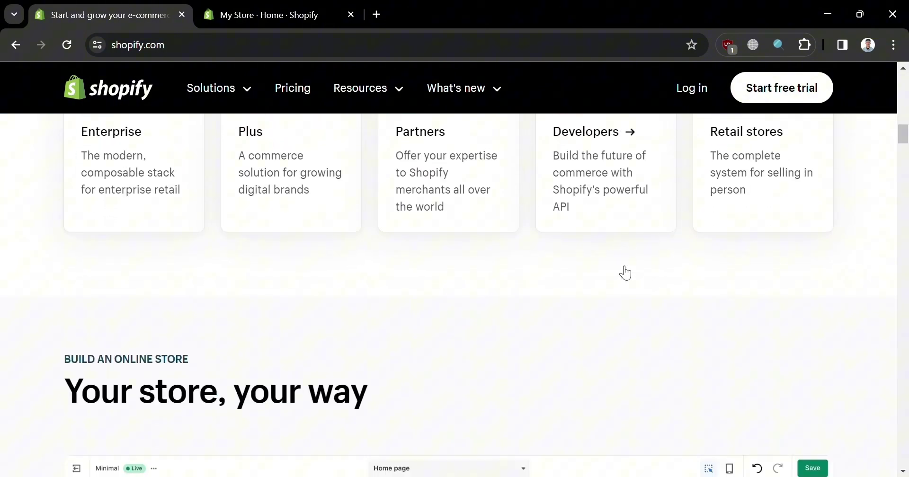
pyautogui.scroll(-3, 618, 264)
pyautogui.scroll(7, 617, 266)
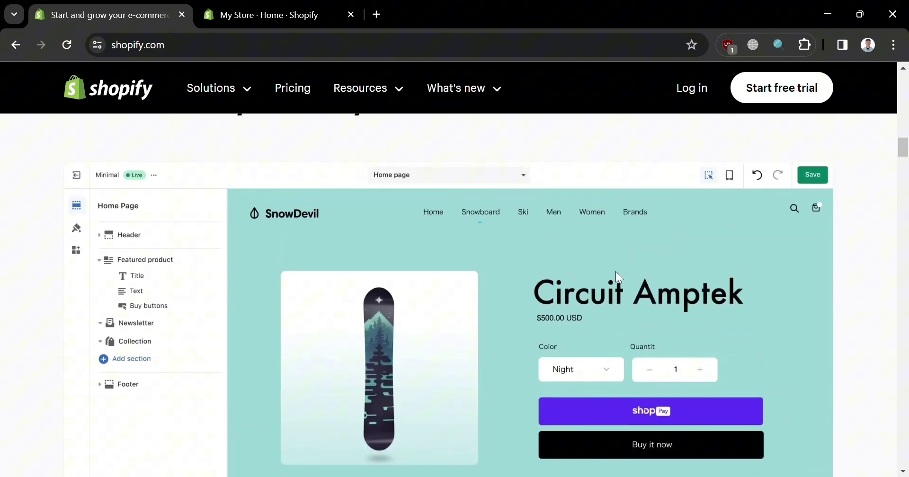
pyautogui.scroll(-15, 616, 272)
pyautogui.scroll(3, 614, 280)
pyautogui.scroll(-2, 615, 280)
pyautogui.scroll(-8, 615, 280)
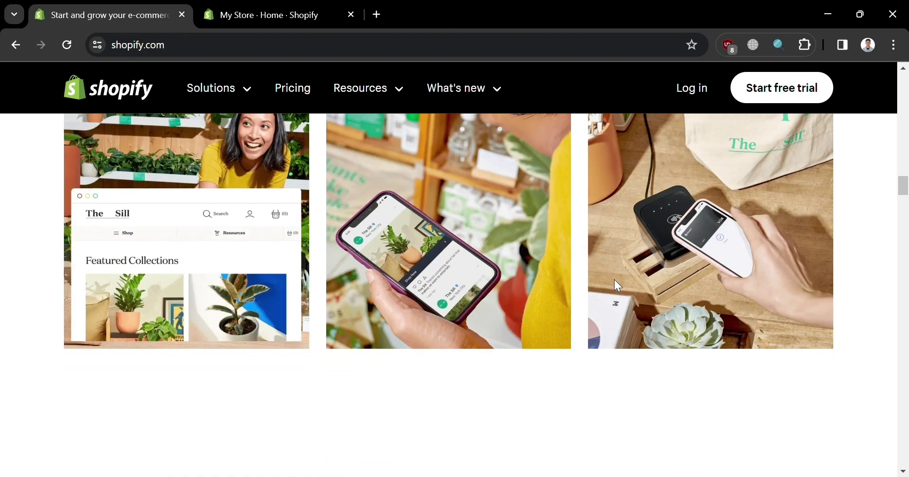
pyautogui.scroll(-5, 621, 284)
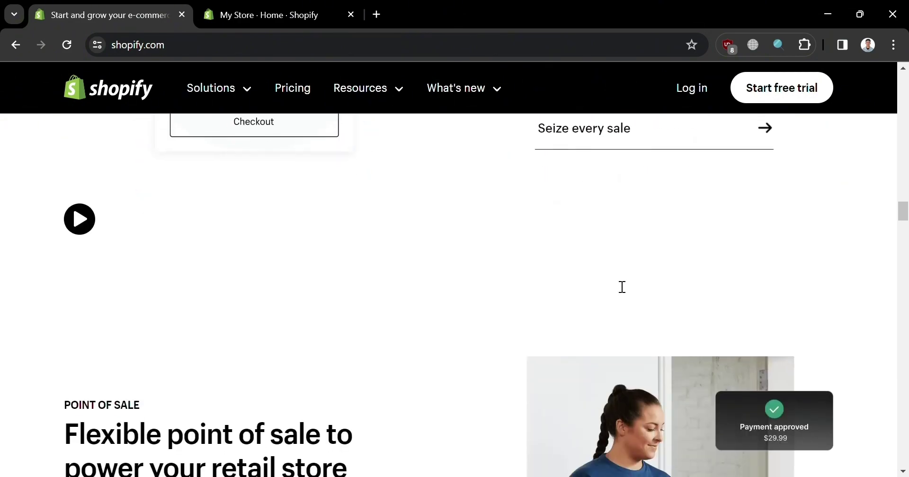
pyautogui.scroll(2, 615, 279)
pyautogui.scroll(-9, 614, 280)
pyautogui.scroll(-15, 615, 281)
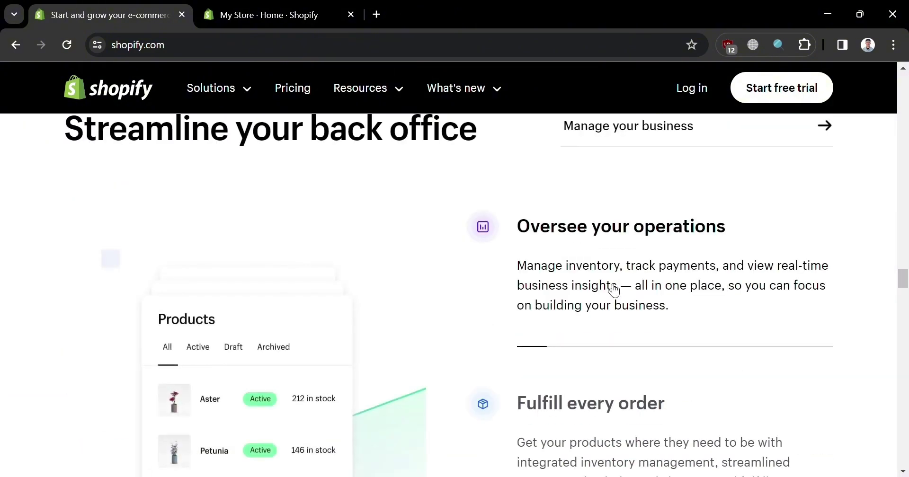
pyautogui.scroll(5, 611, 284)
pyautogui.scroll(-5, 609, 286)
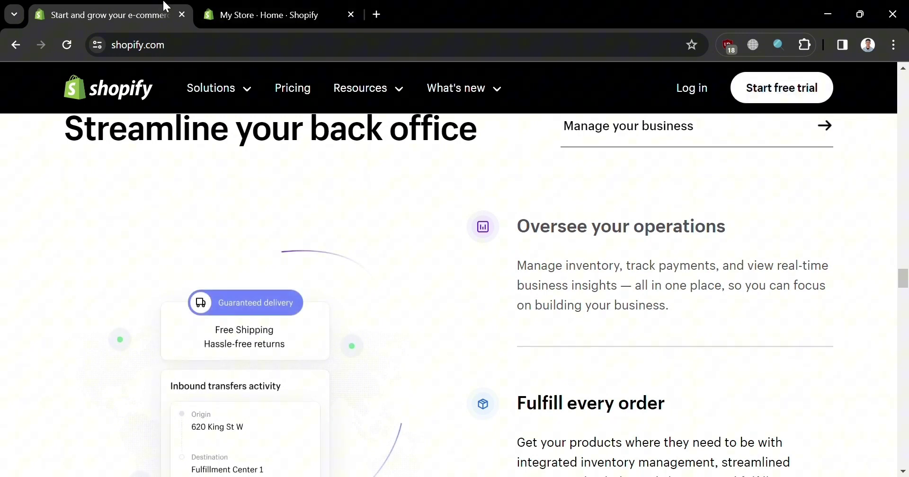
# In the My Store admin, open the theme customization task from the setup guide, close the guide panel and review the Themes page.
pyautogui.click(272, 6)
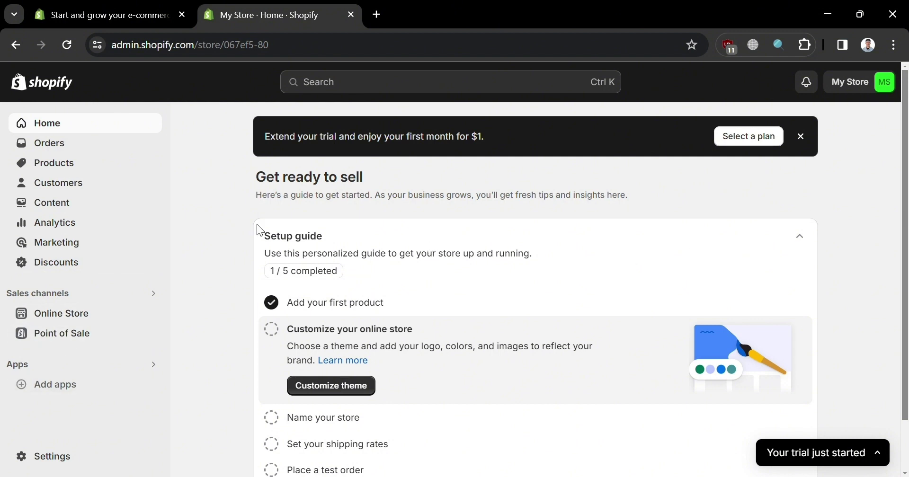
pyautogui.scroll(-1, 378, 275)
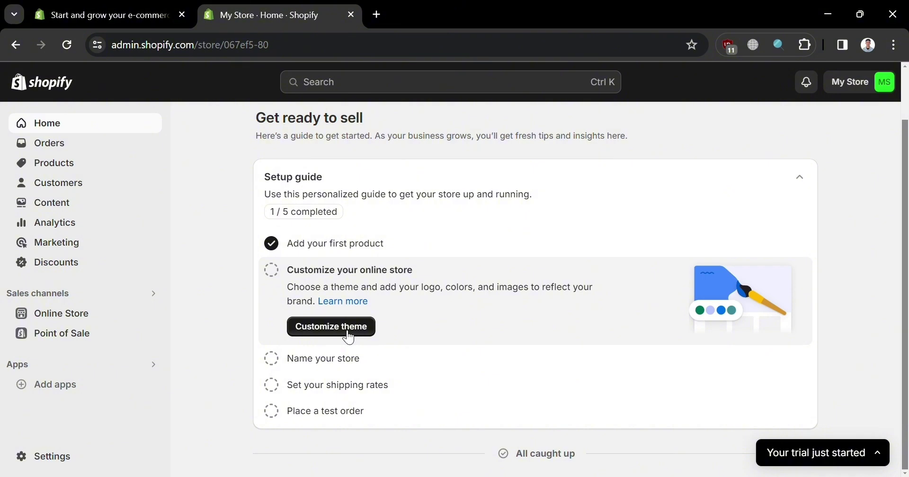
pyautogui.click(349, 333)
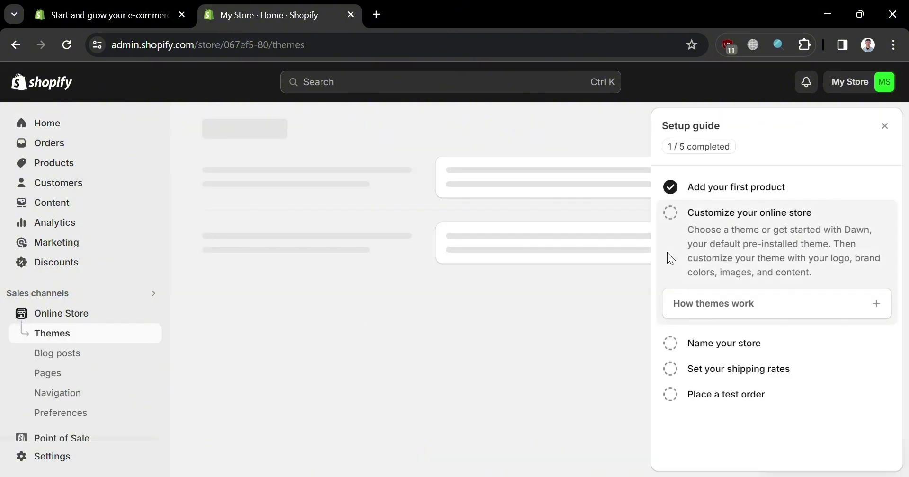
pyautogui.click(885, 126)
pyautogui.scroll(-7, 611, 242)
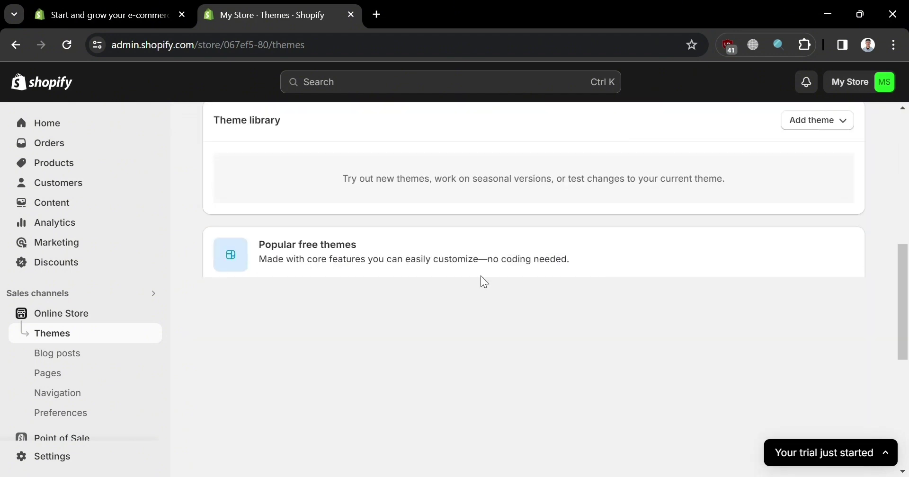
pyautogui.scroll(3, 470, 280)
pyautogui.scroll(2, 313, 293)
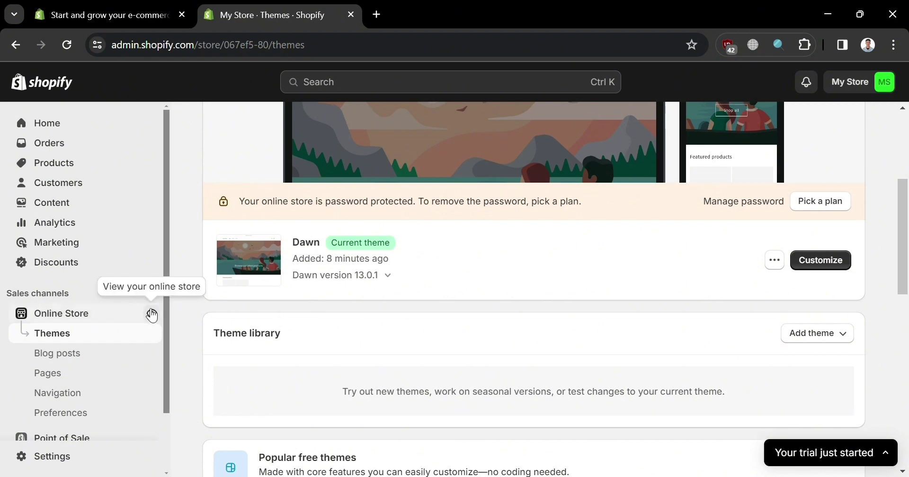
# View the live online store with its products and return to the store admin.
pyautogui.click(153, 314)
pyautogui.click(332, 10)
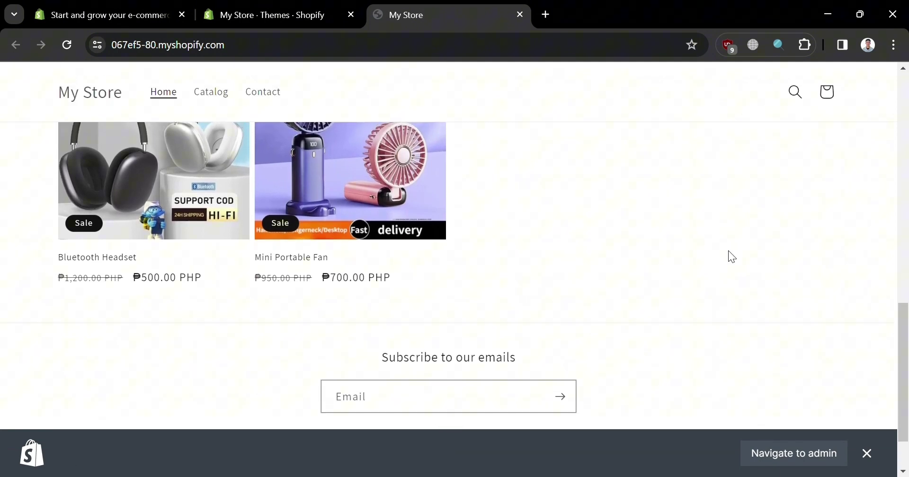
pyautogui.click(335, 7)
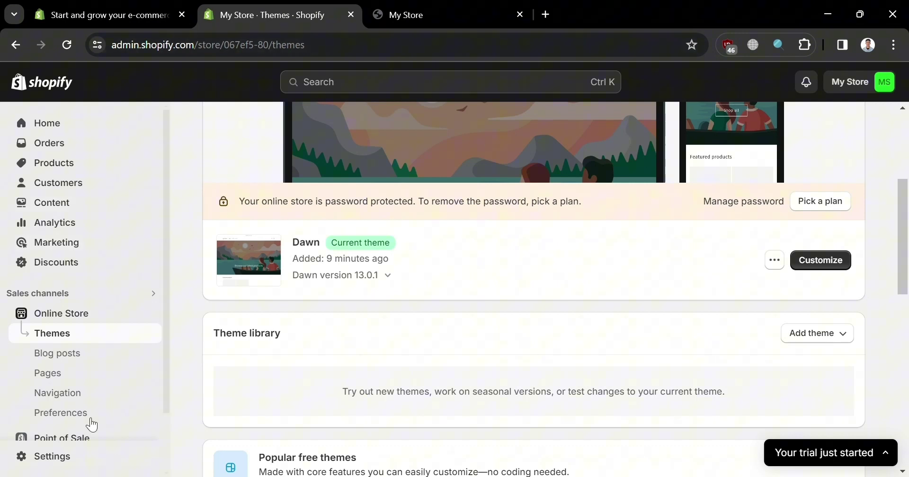
# Go to the admin home, open the Orders overview and check its additional actions.
pyautogui.click(90, 132)
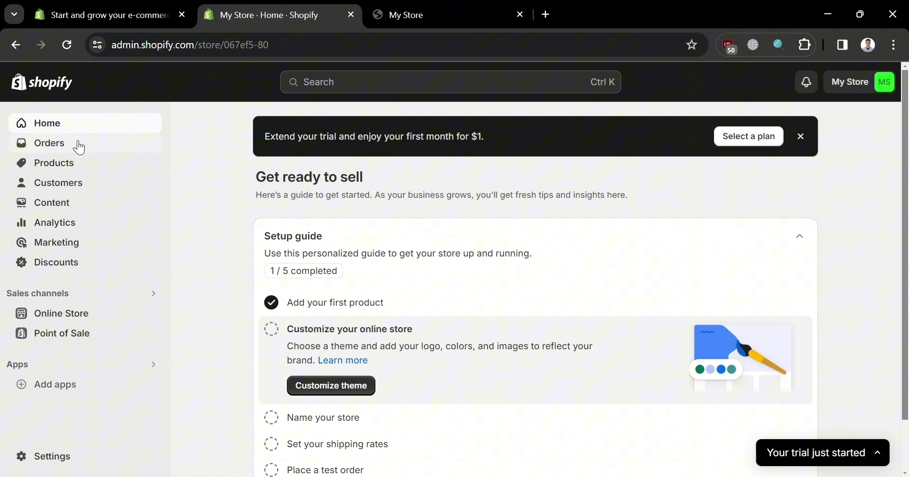
pyautogui.click(79, 144)
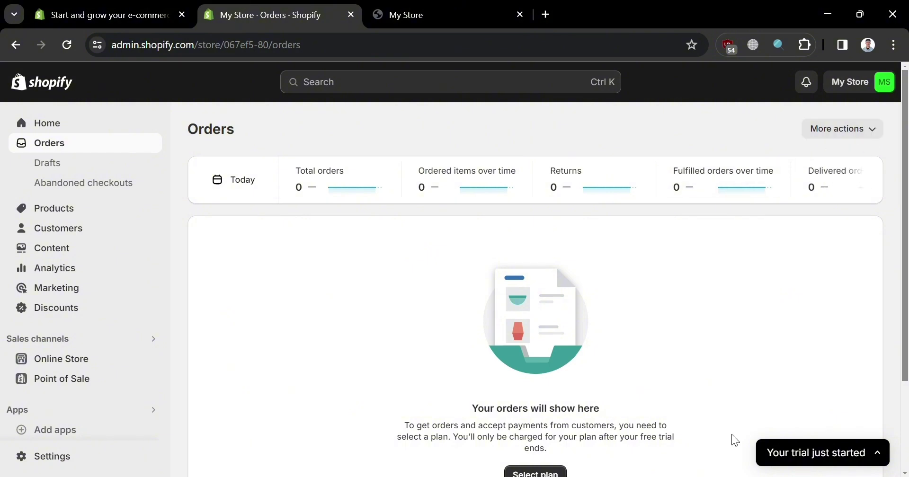
pyautogui.scroll(-2, 733, 440)
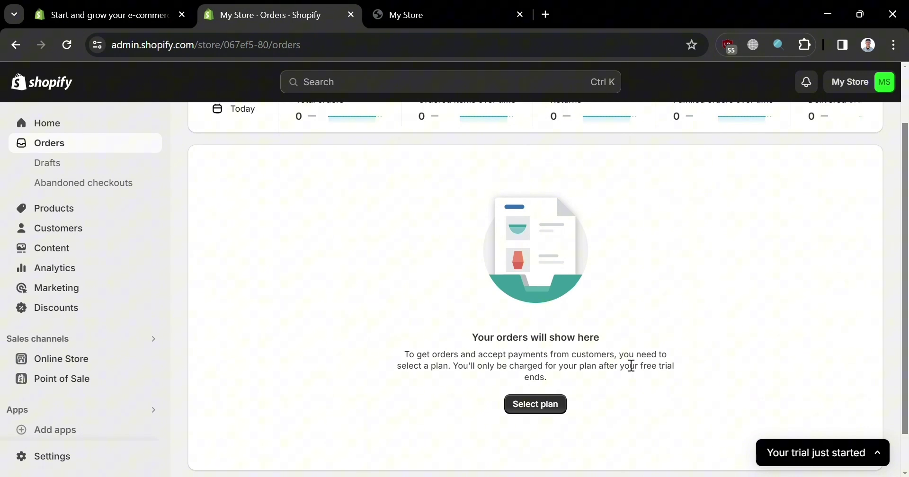
pyautogui.scroll(2, 630, 365)
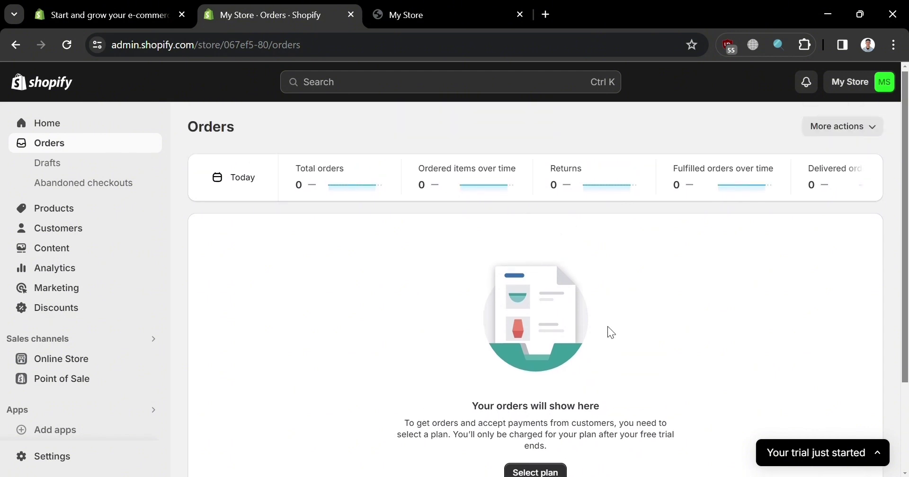
pyautogui.click(874, 138)
pyautogui.click(824, 239)
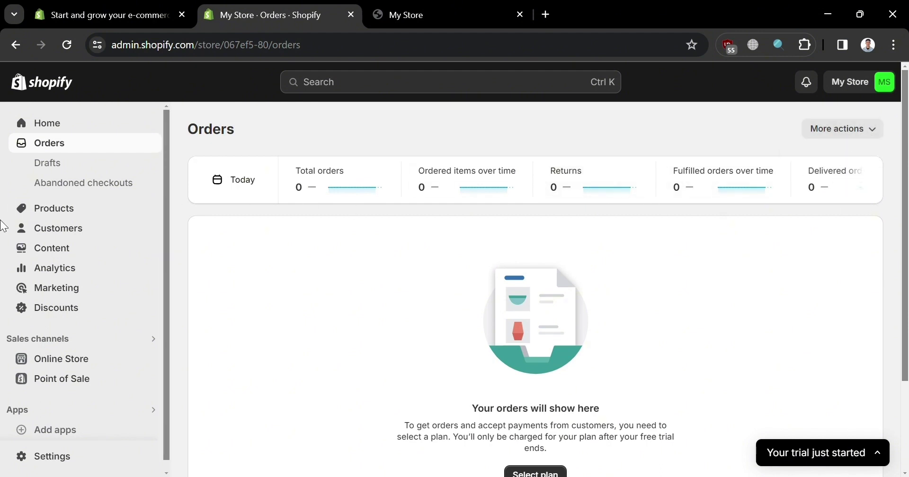
# Review the Draft orders and Abandoned checkouts pages.
pyautogui.click(115, 171)
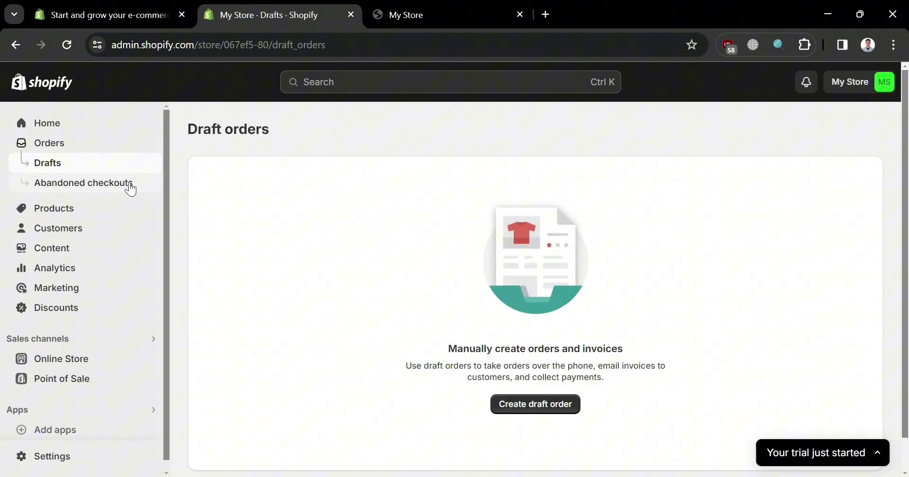
pyautogui.click(131, 189)
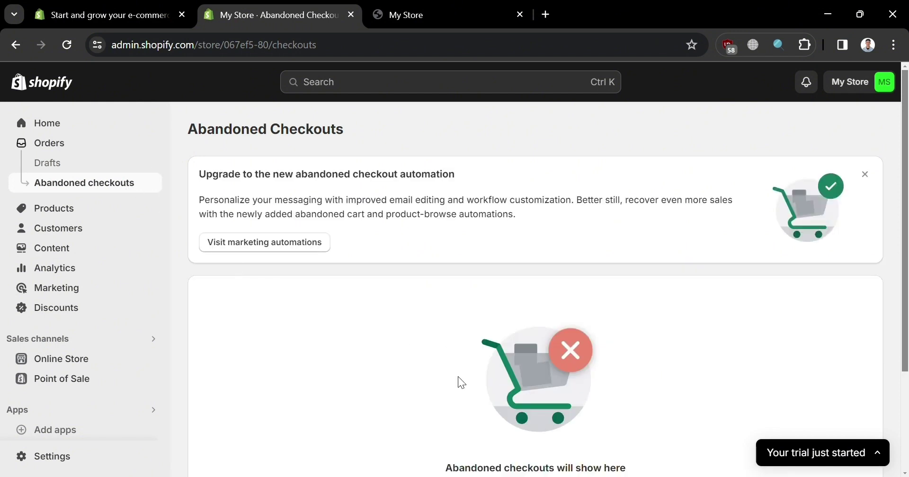
pyautogui.scroll(-2, 458, 379)
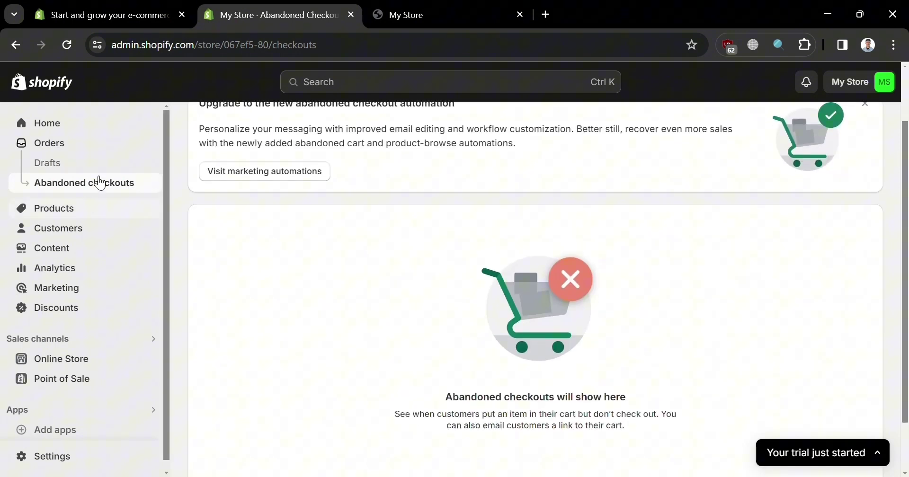
# Review the Products list, the Collections page and the Inventory page of the store.
pyautogui.click(118, 216)
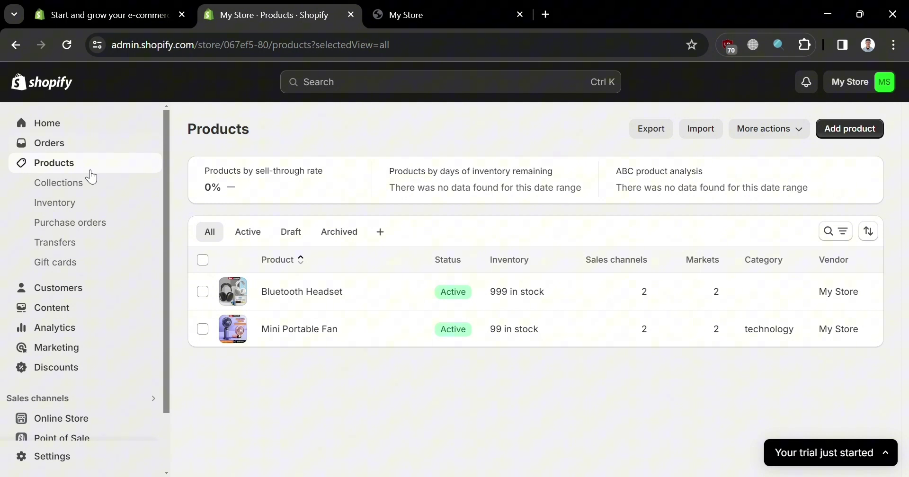
pyautogui.click(92, 182)
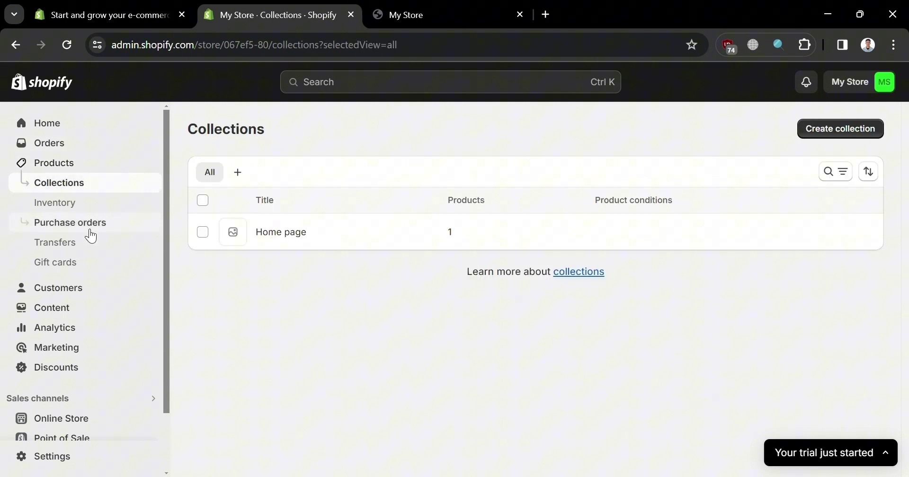
pyautogui.click(89, 208)
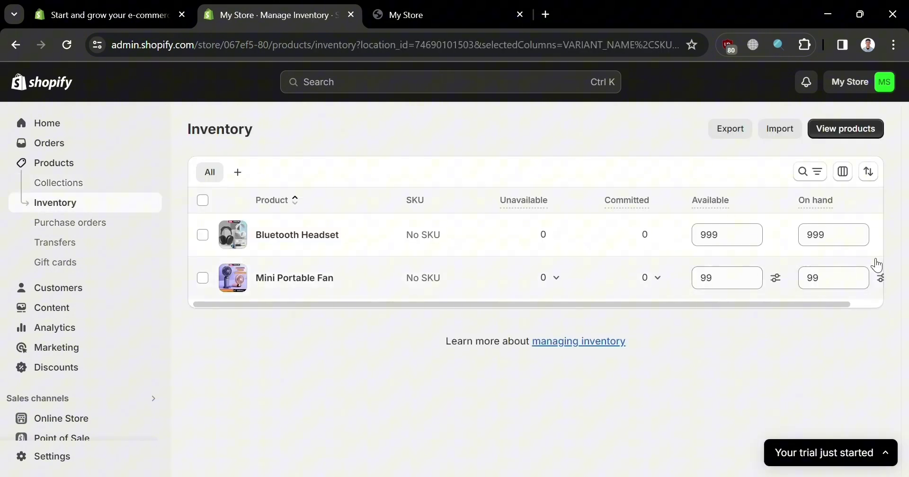
# Review the product-related Purchase orders, Transfers and Gift cards pages.
pyautogui.click(88, 227)
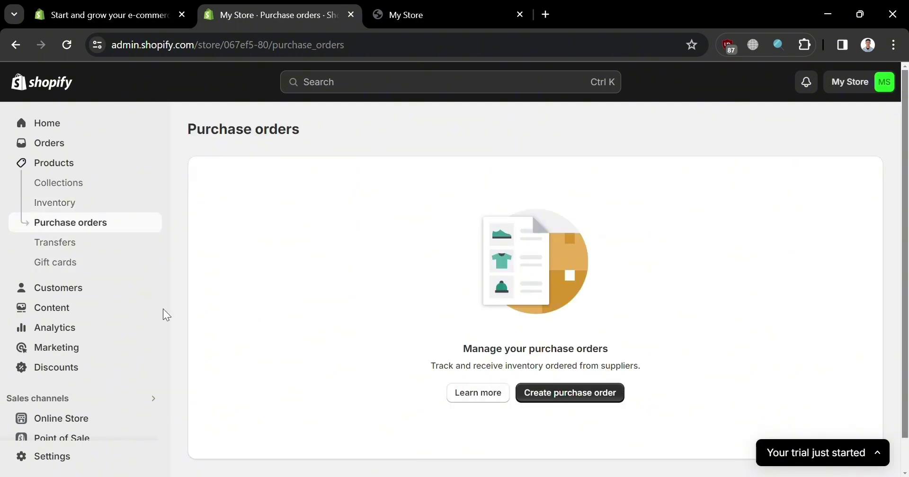
pyautogui.click(98, 246)
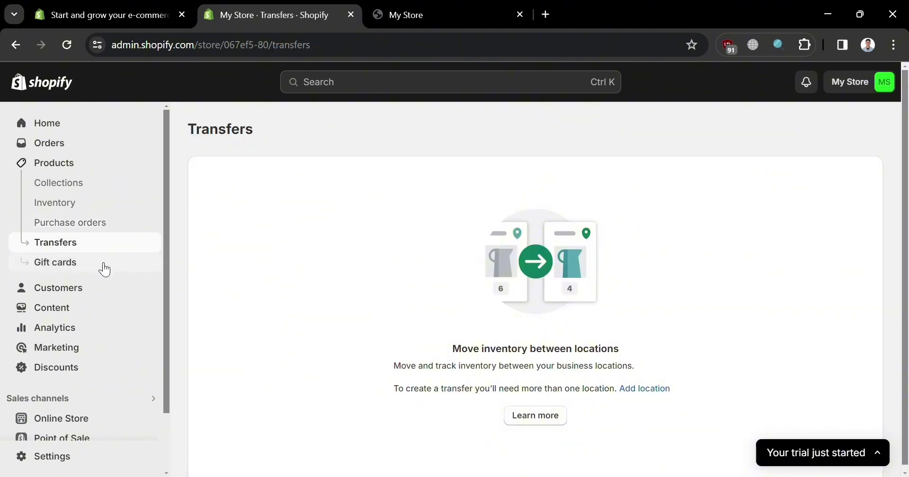
pyautogui.click(100, 266)
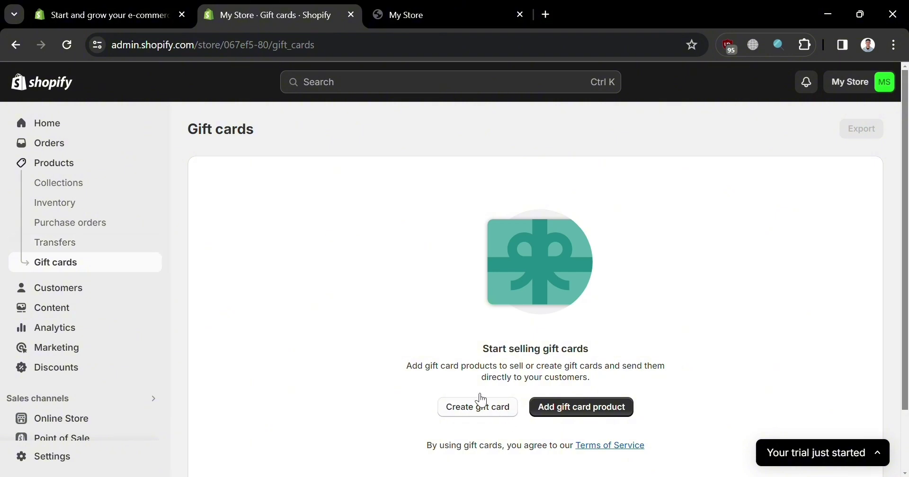
# Review the Customers page with its Segments, and the Metaobjects and Files pages of the store's content.
pyautogui.click(64, 293)
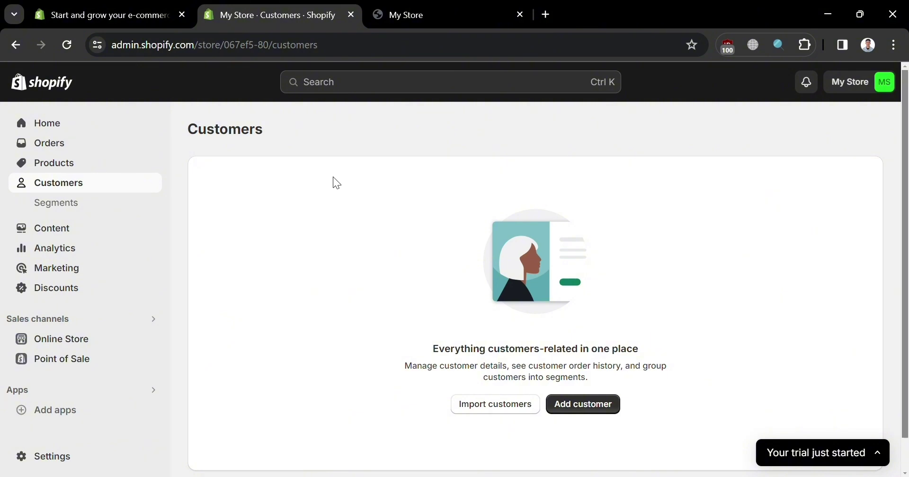
pyautogui.click(92, 211)
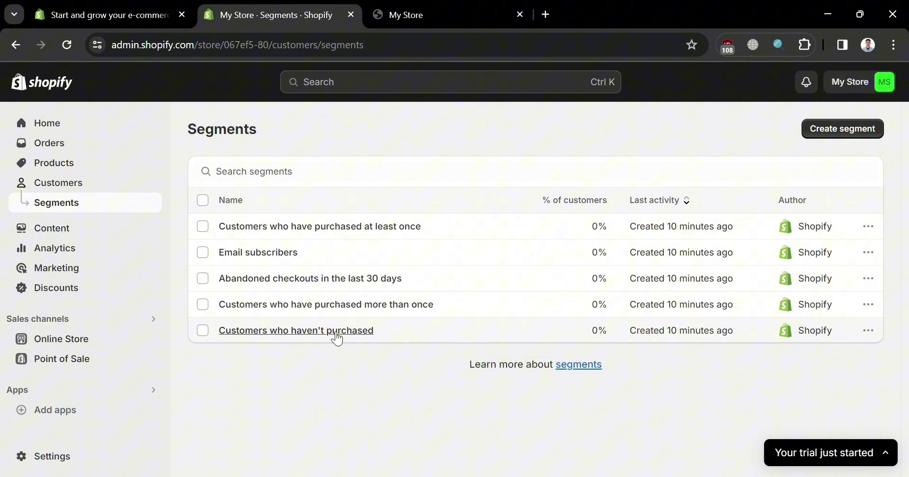
pyautogui.click(105, 234)
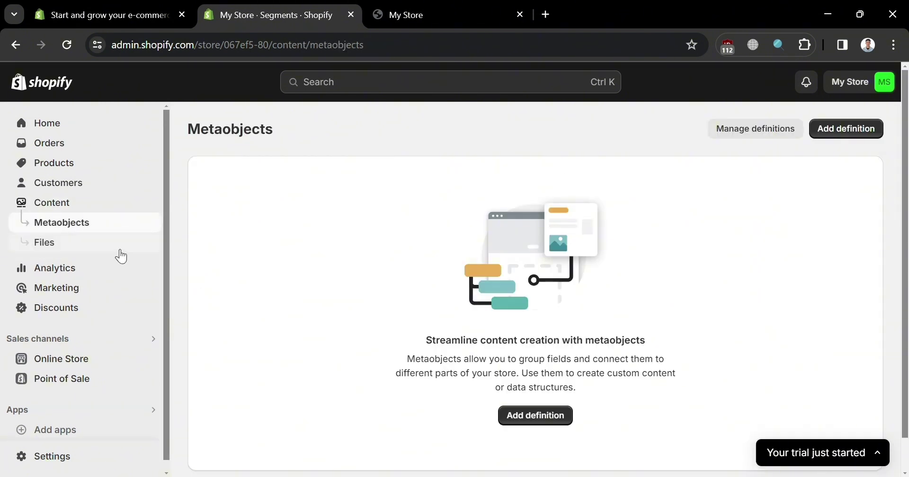
pyautogui.click(120, 251)
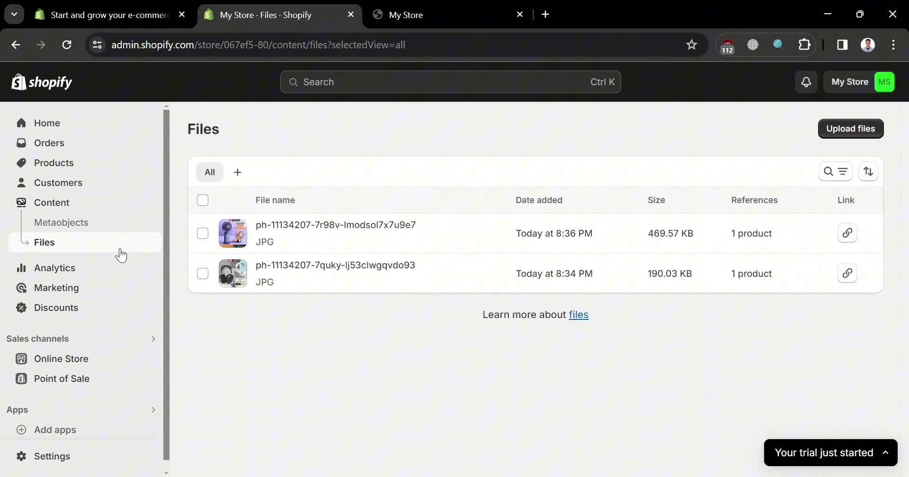
# Dismiss the outage notice on the Analytics page and review the sales, sessions and orders cards of its dashboard.
pyautogui.scroll(-1, 135, 313)
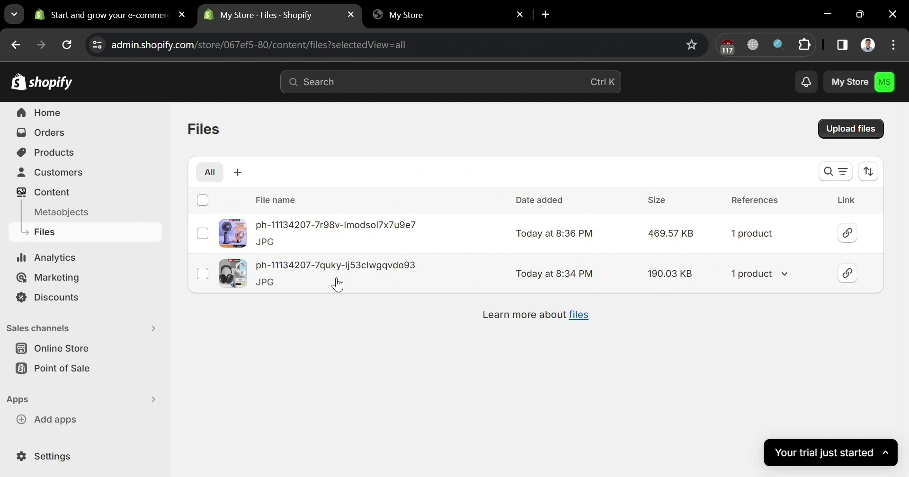
pyautogui.click(61, 264)
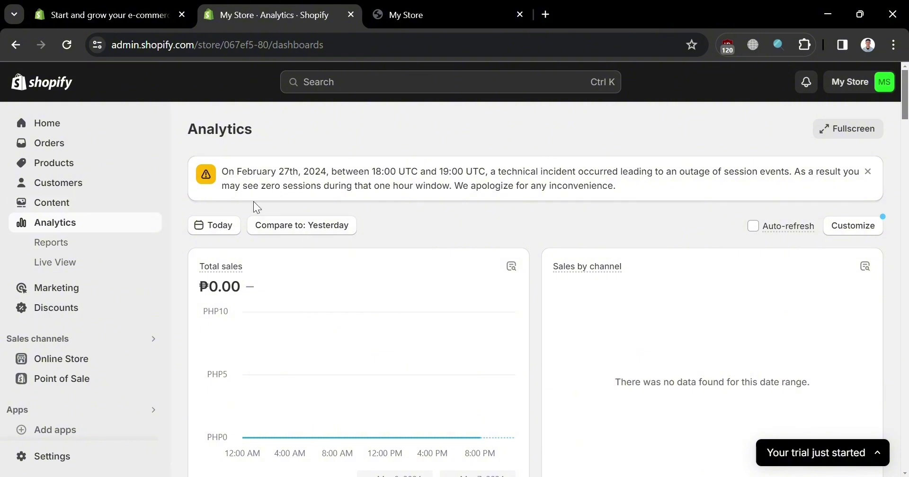
pyautogui.click(868, 171)
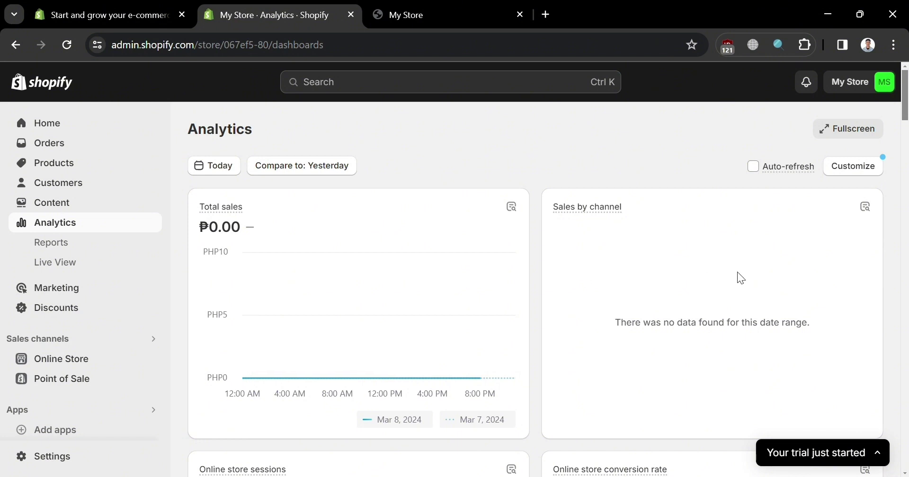
pyautogui.scroll(-5, 692, 331)
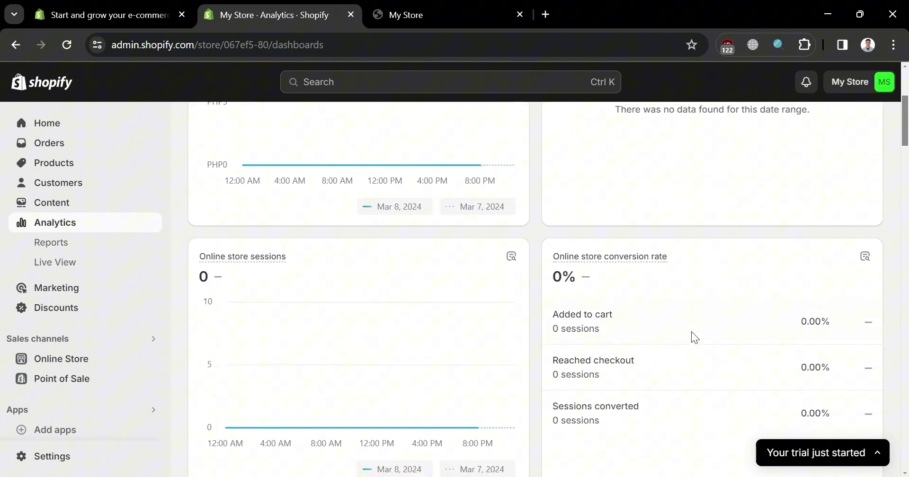
pyautogui.scroll(-8, 749, 337)
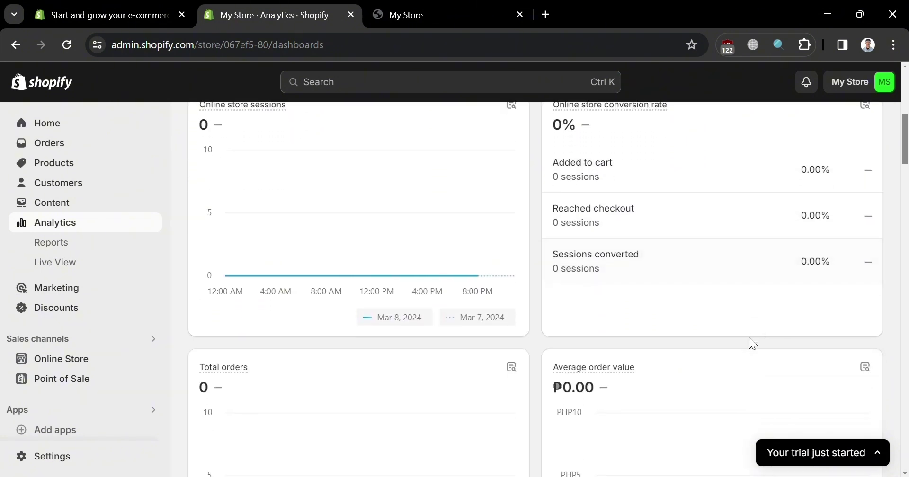
pyautogui.scroll(-6, 750, 338)
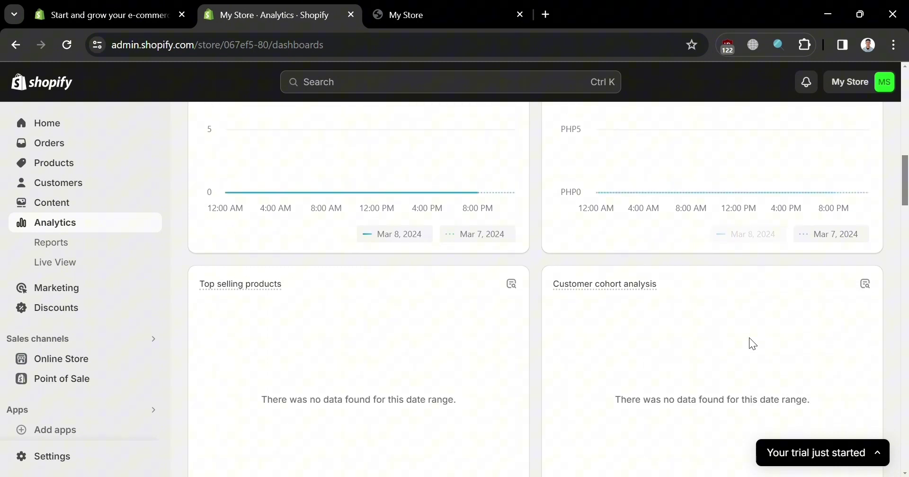
pyautogui.scroll(-10, 749, 337)
pyautogui.scroll(17, 749, 329)
pyautogui.scroll(5, 751, 327)
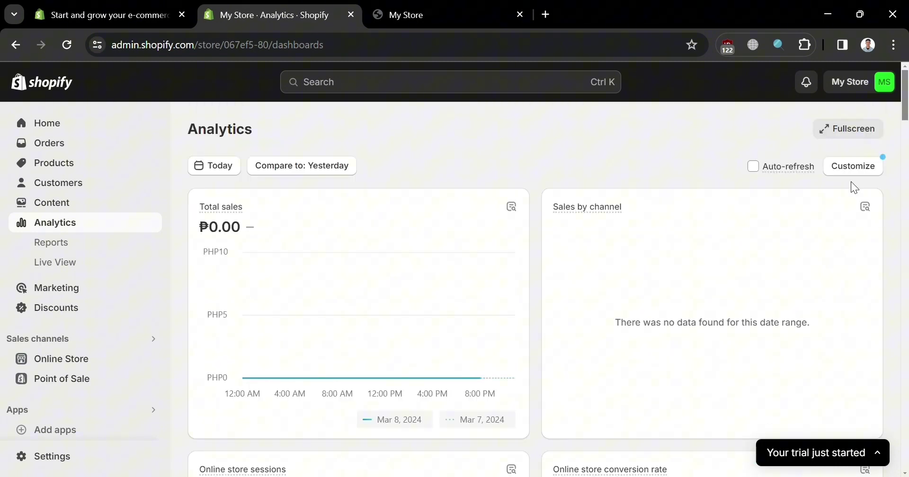
# Review the analytics Reports list with its category filter options, and the Live View page down to customer behavior.
pyautogui.click(88, 251)
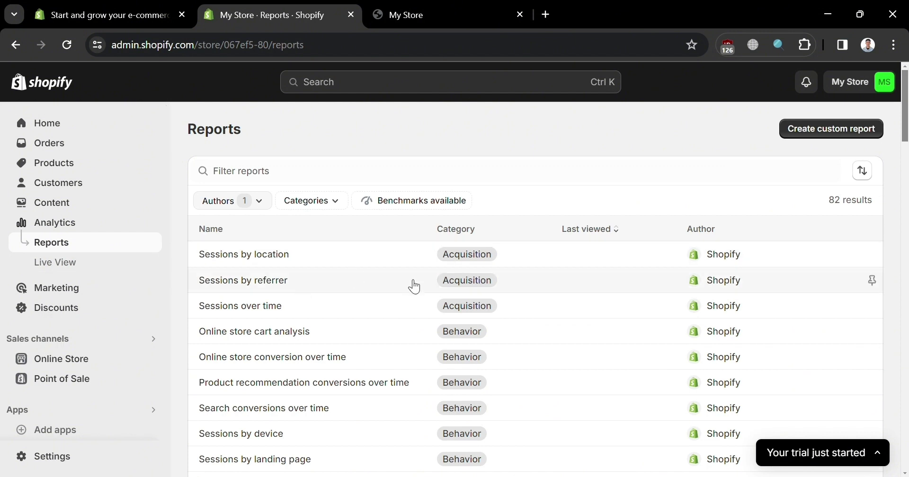
pyautogui.scroll(-2, 415, 284)
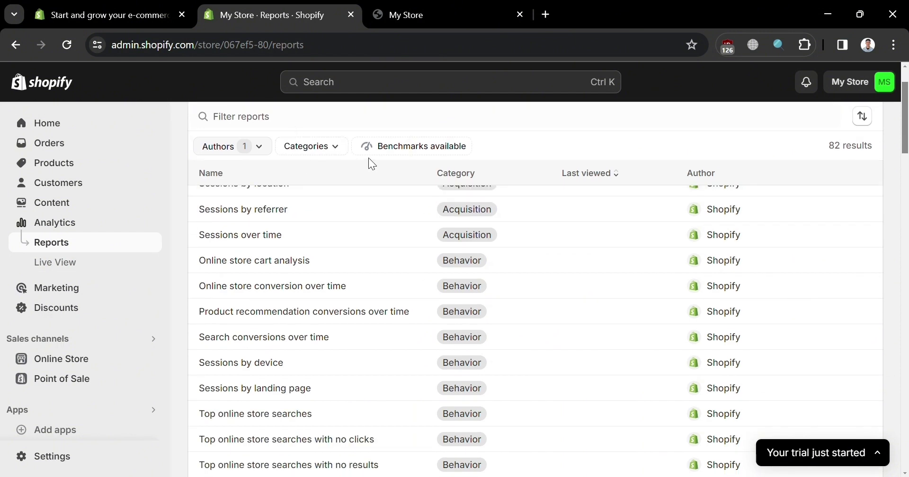
pyautogui.click(321, 152)
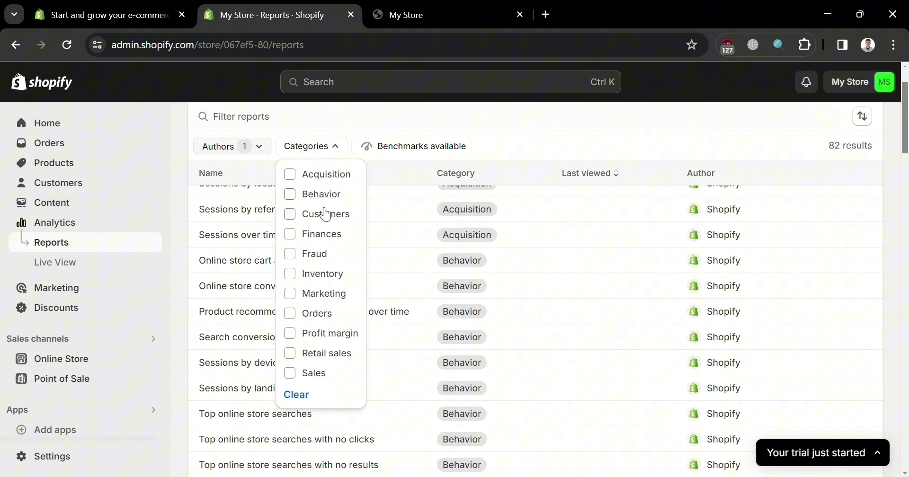
pyautogui.scroll(-2, 331, 277)
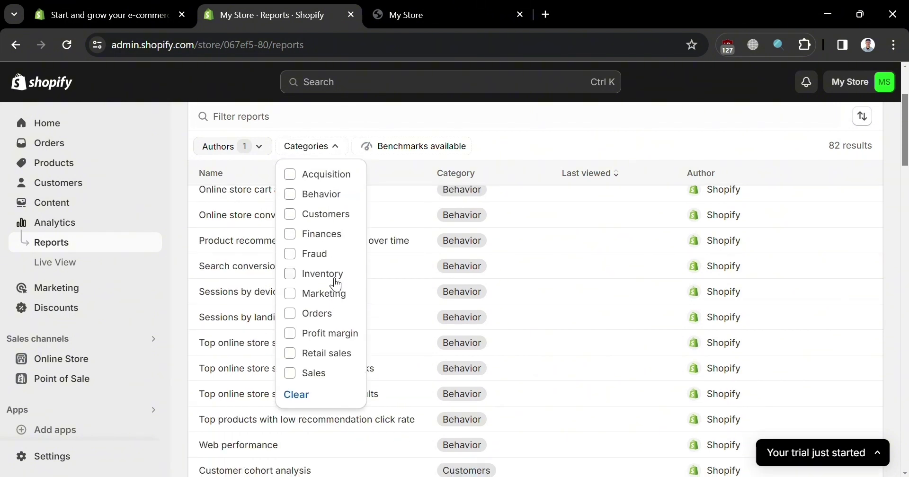
pyautogui.click(516, 141)
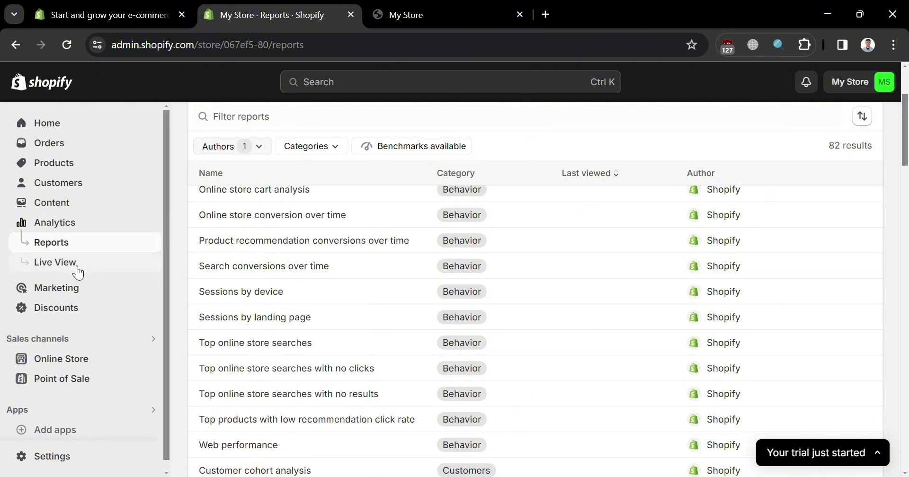
pyautogui.click(55, 263)
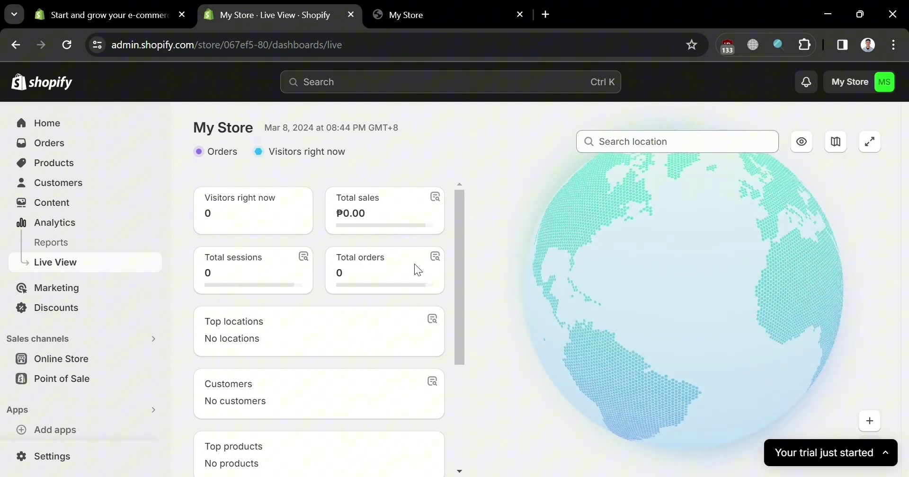
pyautogui.scroll(-4, 283, 341)
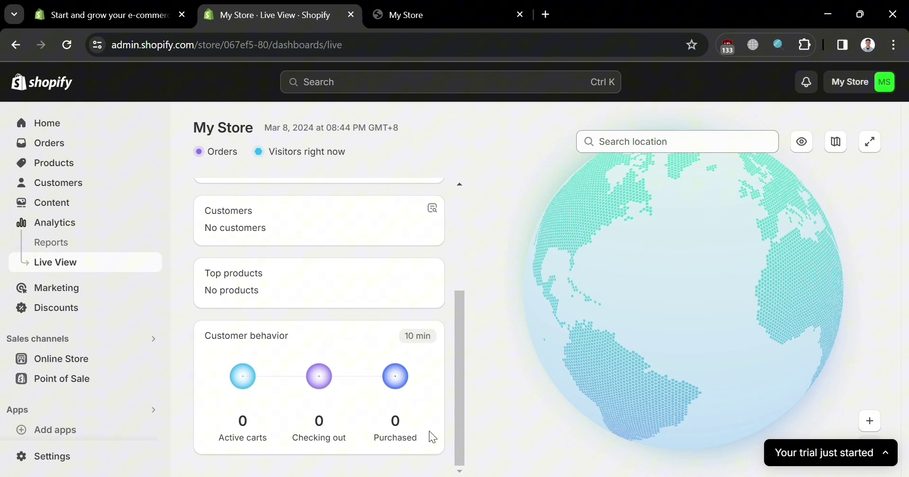
# Review the Marketing page with its Campaigns and Automations, and the Discounts page.
pyautogui.click(88, 295)
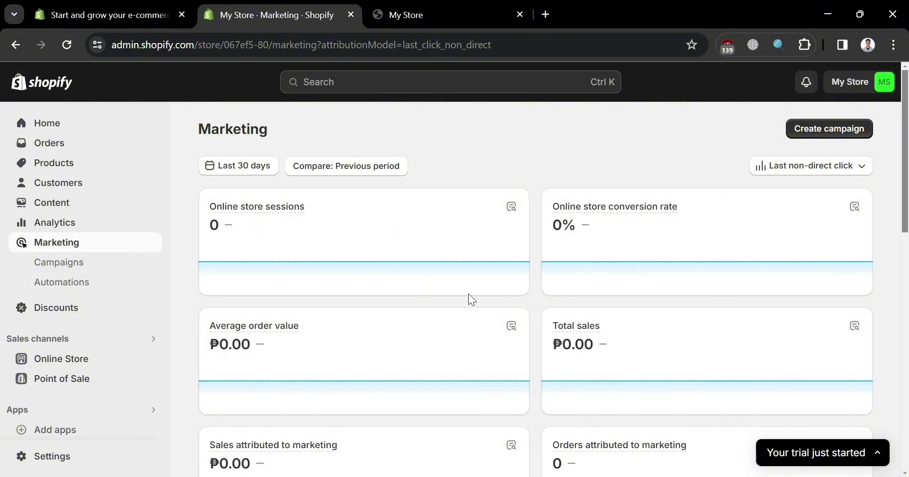
pyautogui.click(70, 271)
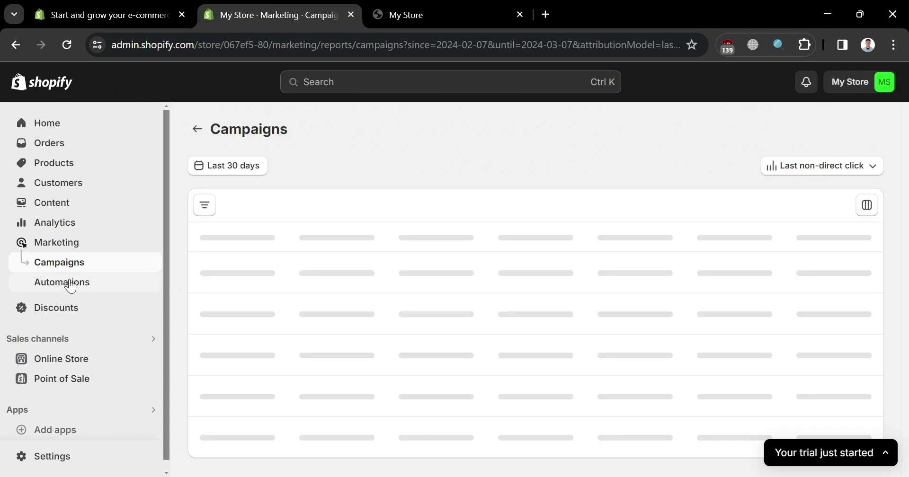
pyautogui.click(71, 284)
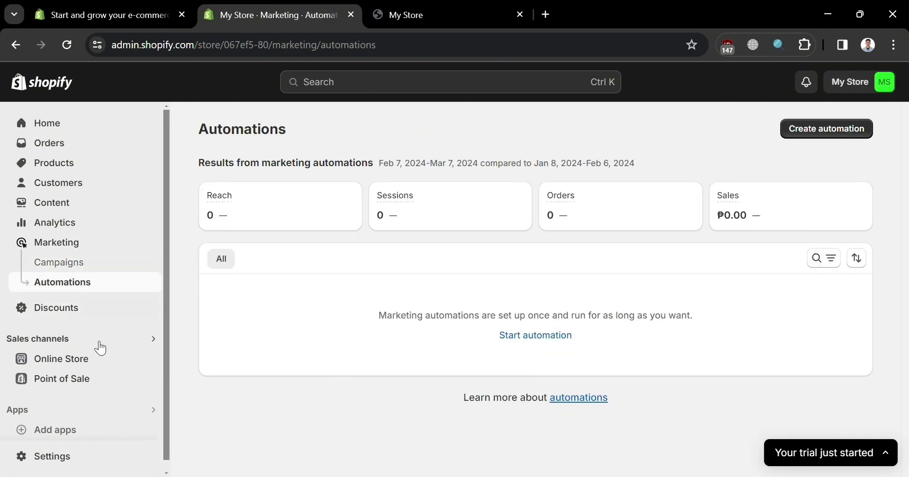
pyautogui.click(101, 308)
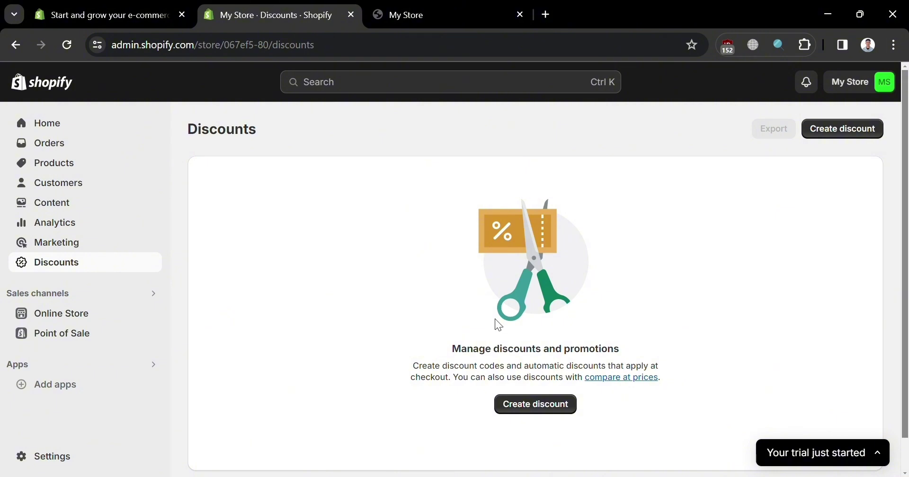
# Review the Themes page of the online store and look through the live storefront's home page.
pyautogui.click(57, 317)
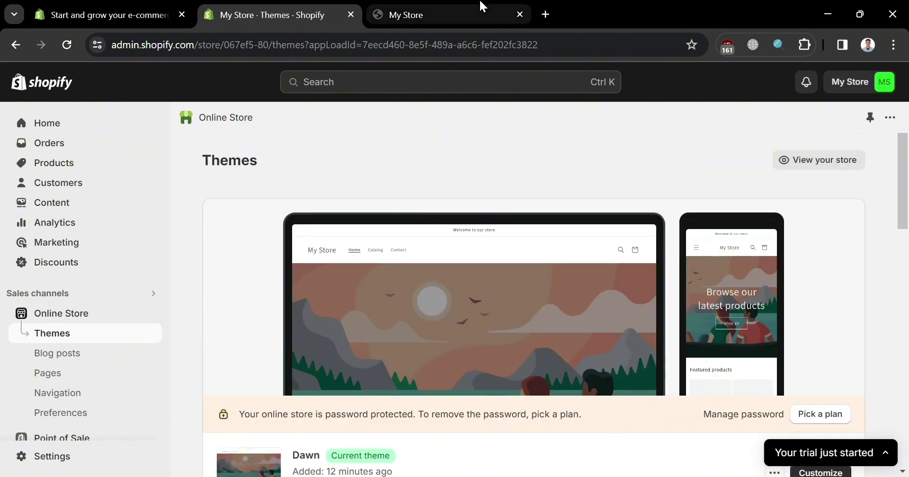
pyautogui.click(468, 13)
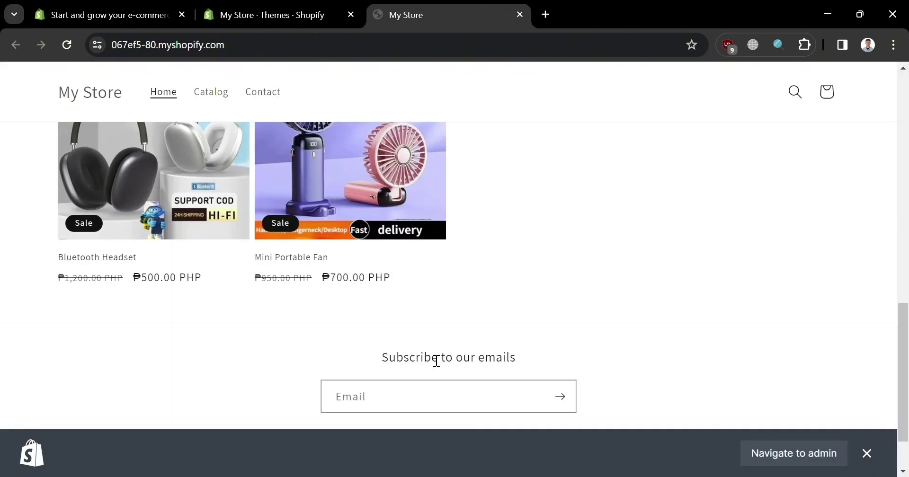
pyautogui.scroll(8, 436, 356)
pyautogui.scroll(-10, 623, 359)
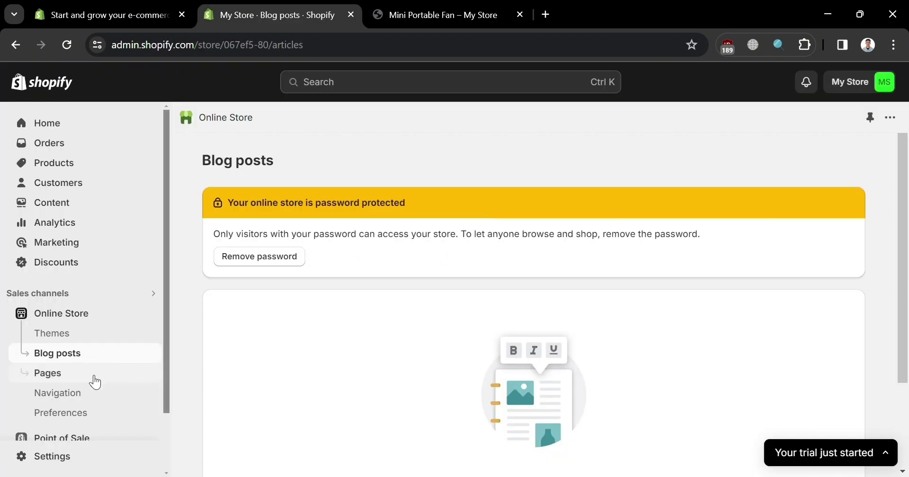
# Review the online store's Pages list and its Navigation page with menus and search filters.
pyautogui.click(95, 377)
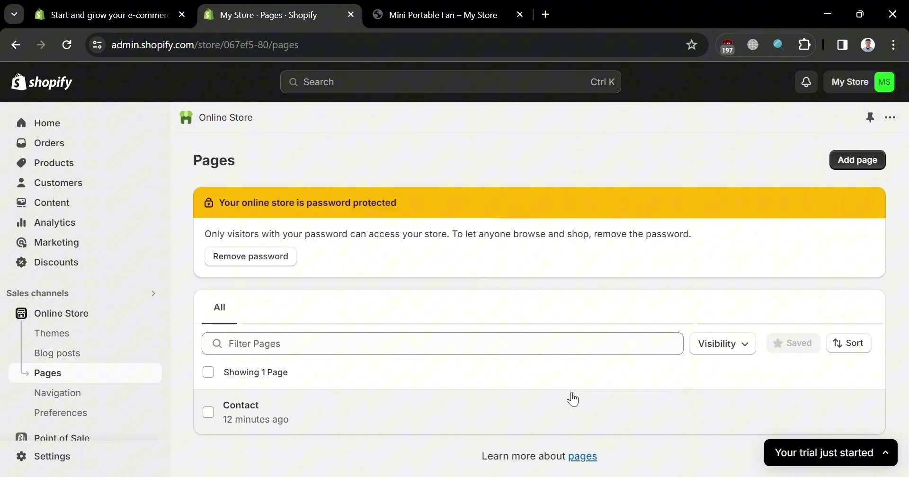
pyautogui.click(98, 399)
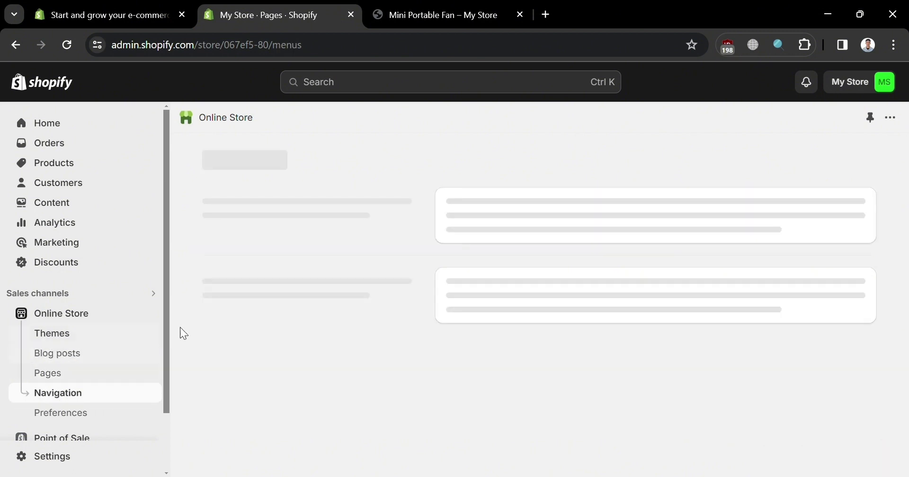
pyautogui.scroll(-2, 438, 293)
pyautogui.scroll(-3, 436, 290)
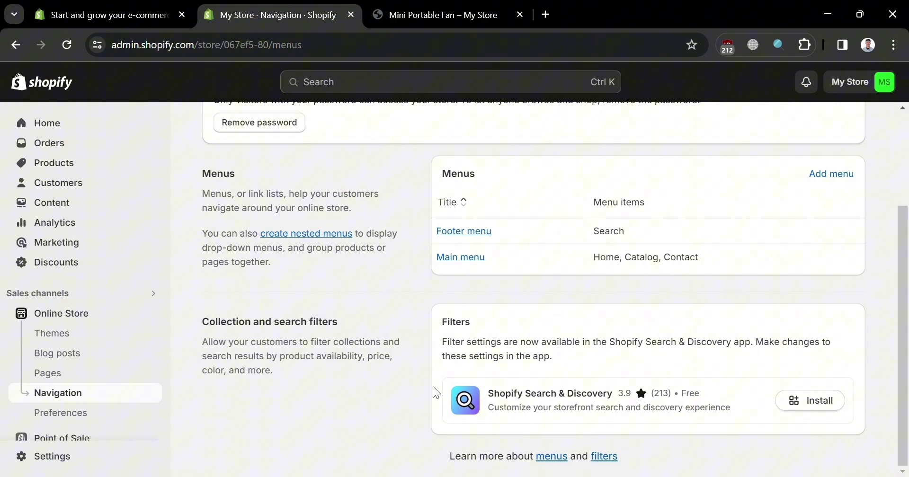
# Review the online store's Preferences from the title and meta description to the end of the page.
pyautogui.click(89, 414)
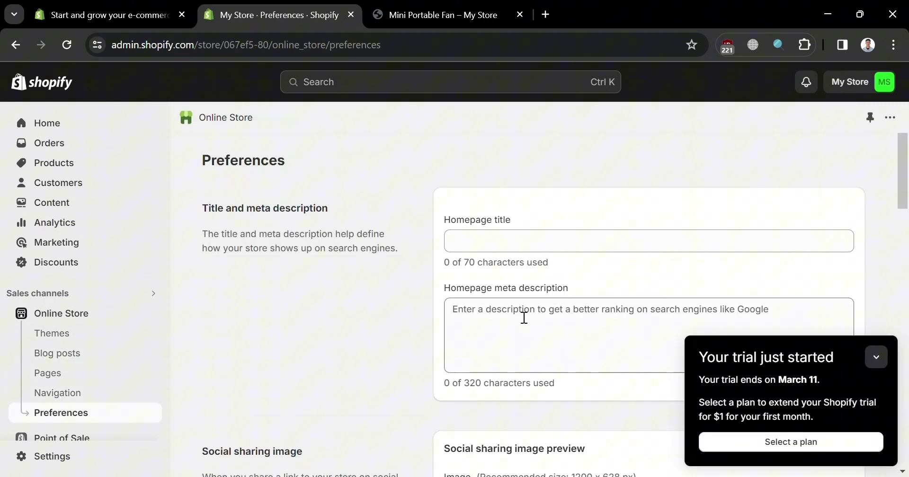
pyautogui.scroll(-7, 579, 368)
pyautogui.scroll(7, 579, 372)
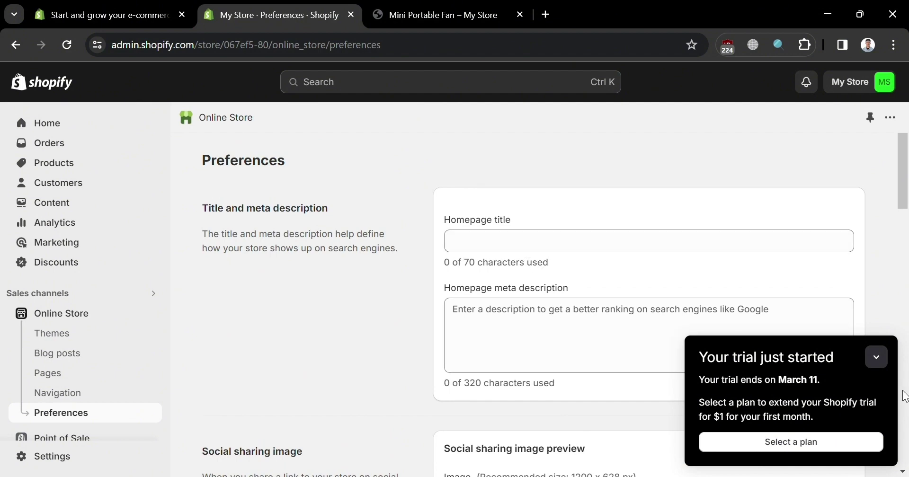
pyautogui.scroll(-20, 556, 306)
pyautogui.scroll(-2, 99, 373)
# Submit the Point of Sale getting-started questionnaire with "At markets and fairs" and "At pop-ups" as the in-person selling places.
pyautogui.click(98, 369)
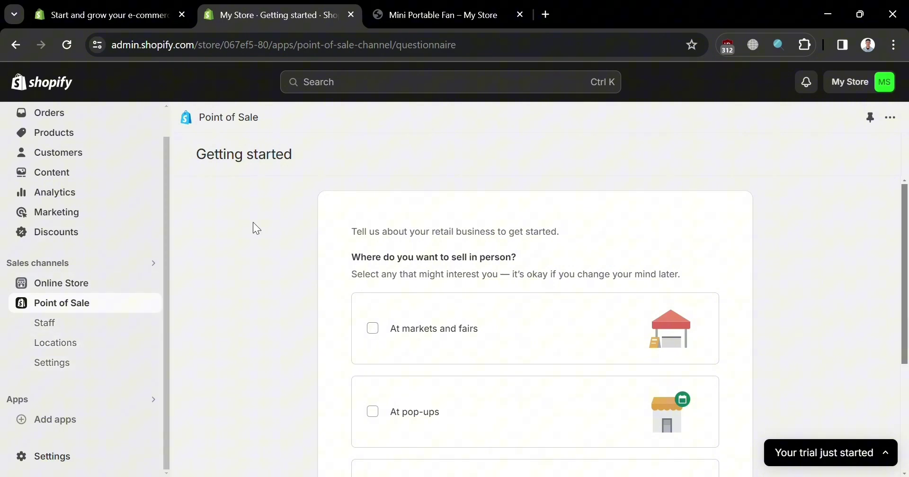
pyautogui.scroll(-1, 509, 209)
pyautogui.scroll(-1, 488, 237)
pyautogui.click(374, 259)
pyautogui.scroll(-1, 426, 301)
pyautogui.scroll(-1, 426, 302)
pyautogui.click(407, 285)
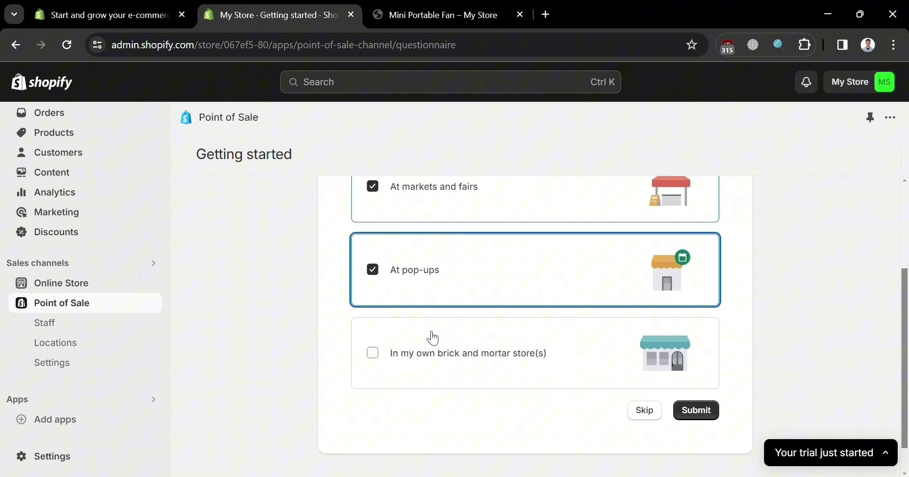
pyautogui.scroll(3, 613, 370)
pyautogui.scroll(-1, 430, 382)
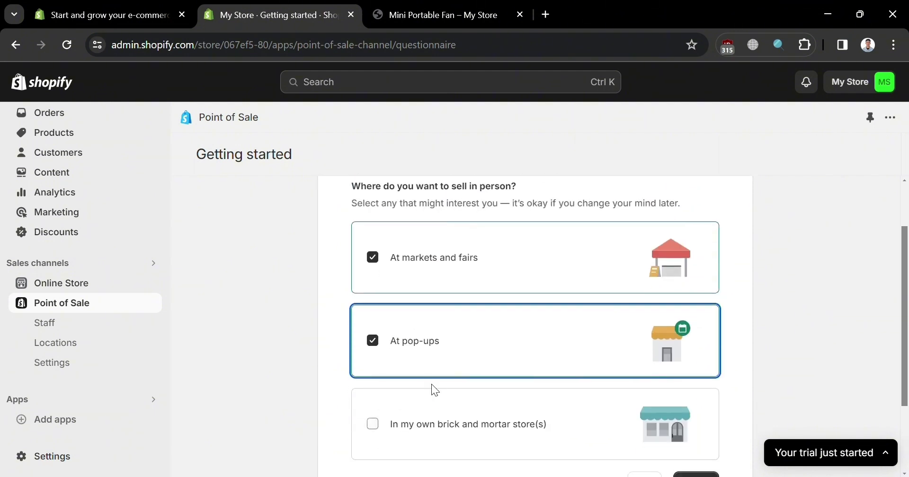
pyautogui.scroll(-2, 408, 422)
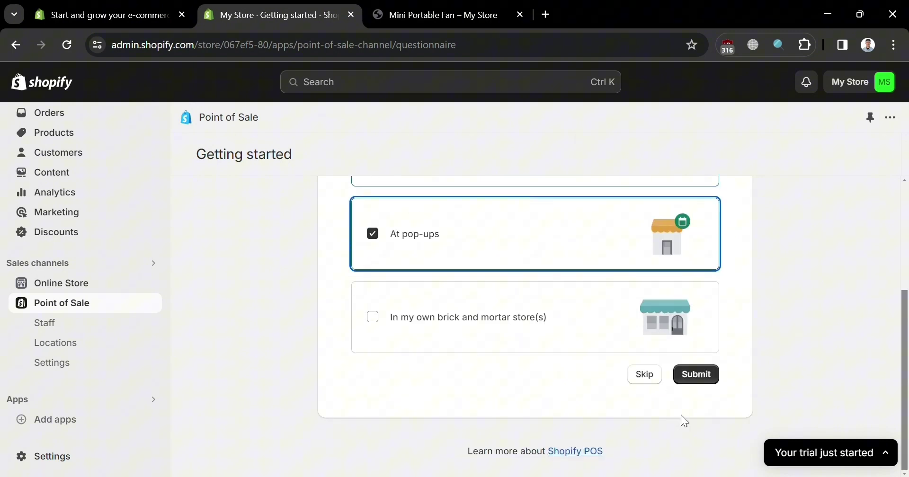
pyautogui.click(696, 374)
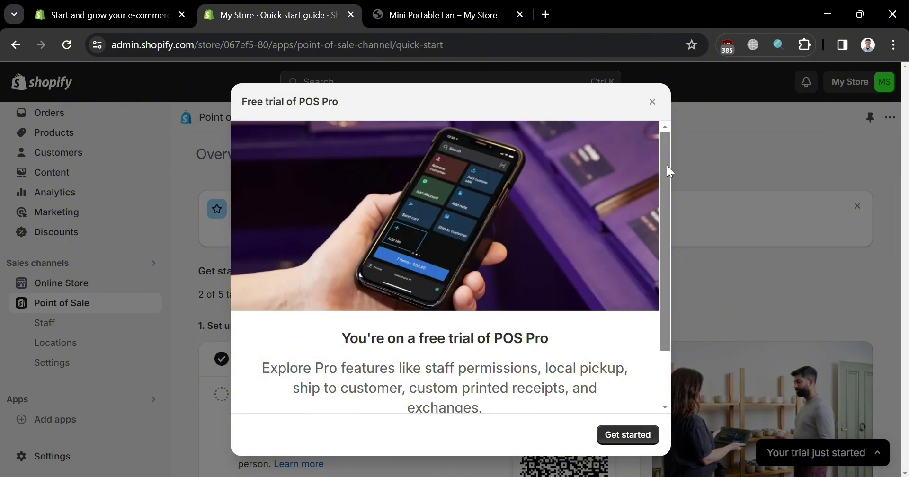
# Close the POS Pro free trial notice and review the quick start guide, expanding the Order hardware accessories task.
pyautogui.click(667, 166)
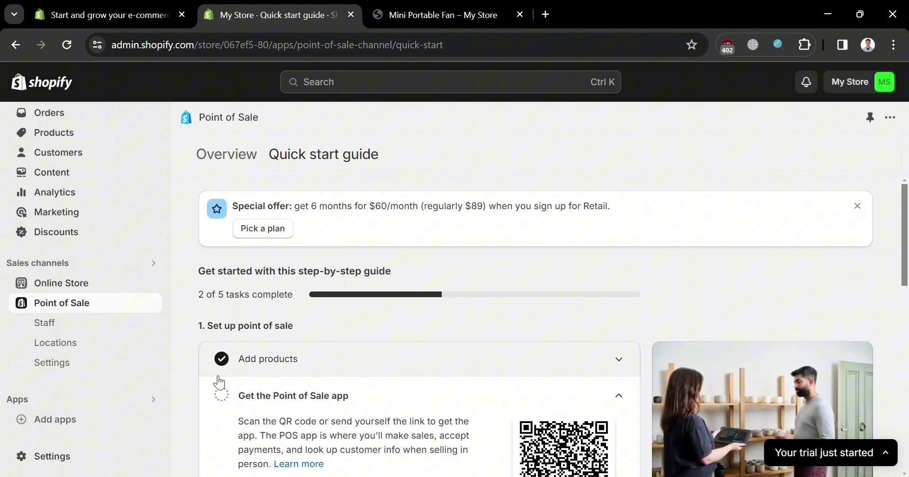
pyautogui.scroll(-2, 276, 358)
pyautogui.scroll(-6, 352, 366)
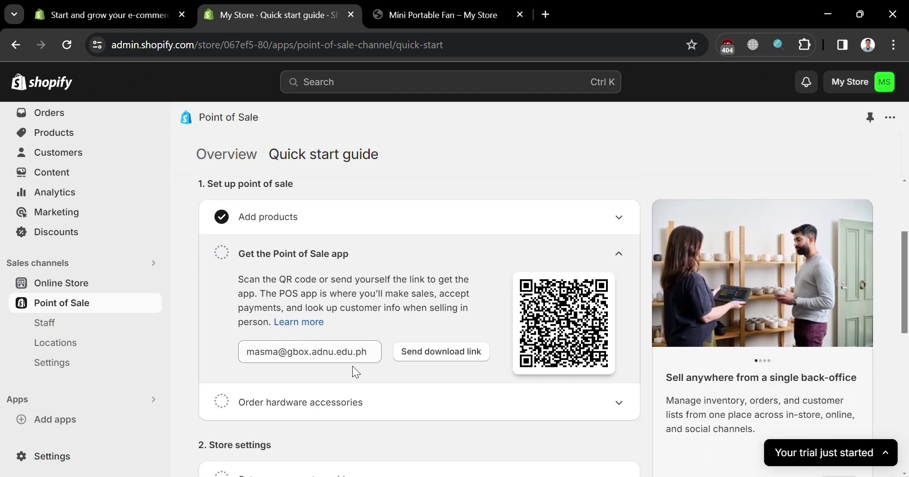
pyautogui.scroll(1, 336, 369)
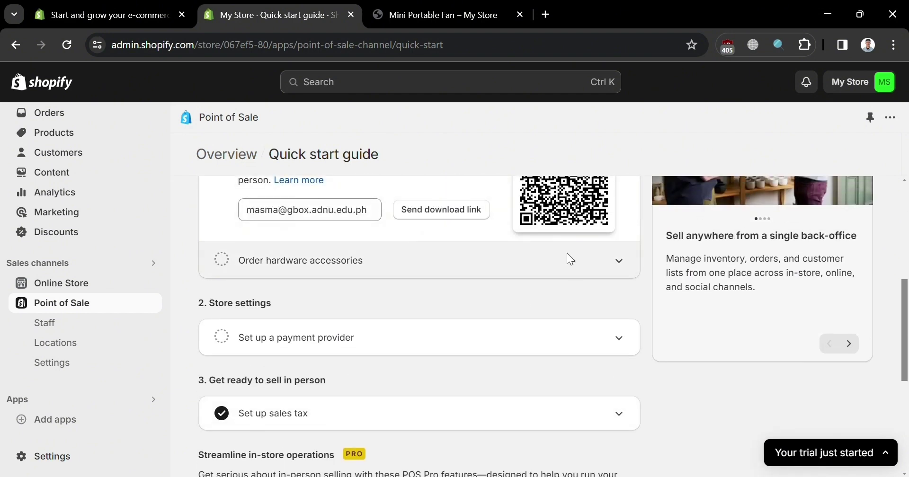
pyautogui.click(600, 270)
pyautogui.scroll(1, 565, 341)
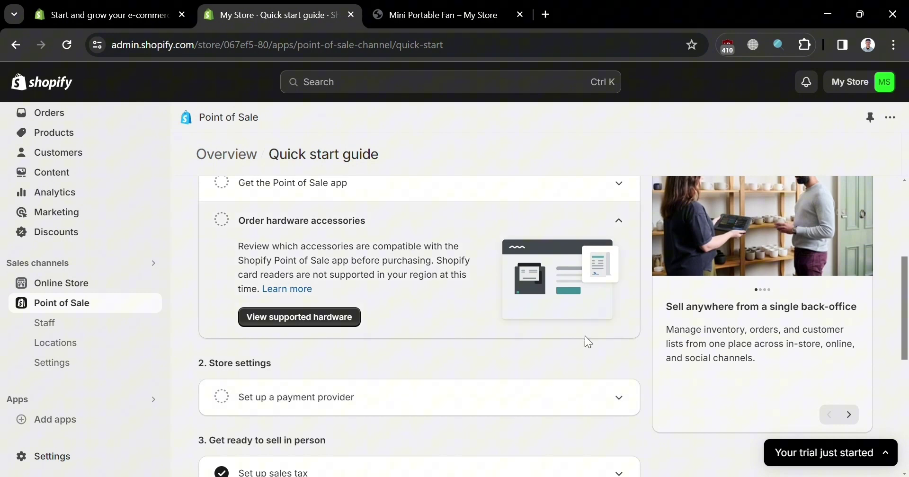
# Open payment setup from the quick start guide's payment provider task and browse the list of third-party payment providers.
pyautogui.scroll(-3, 320, 336)
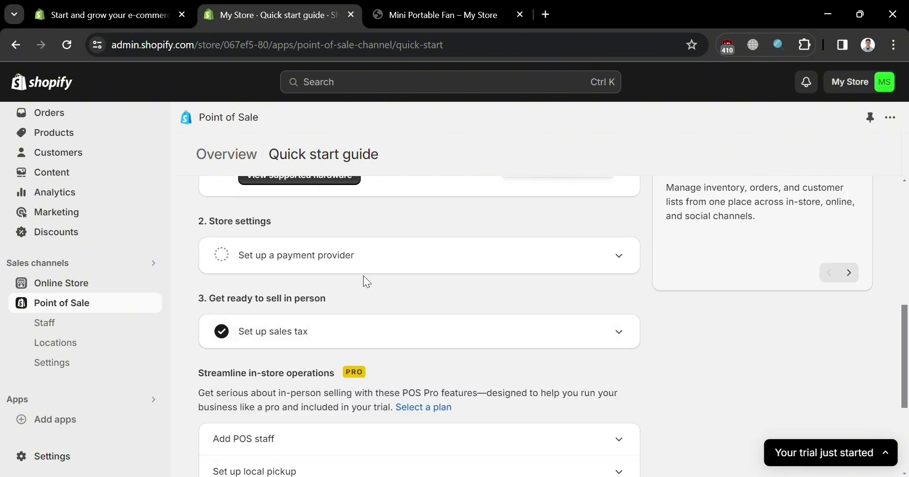
pyautogui.click(380, 260)
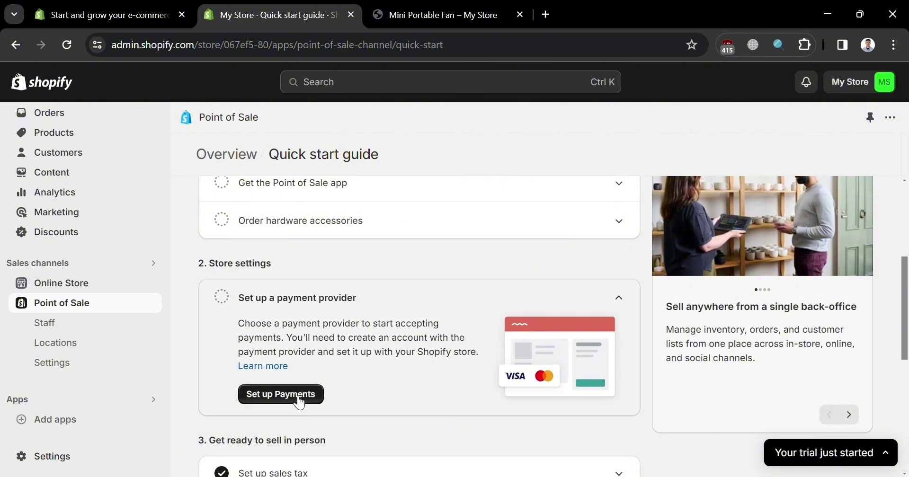
pyautogui.click(299, 403)
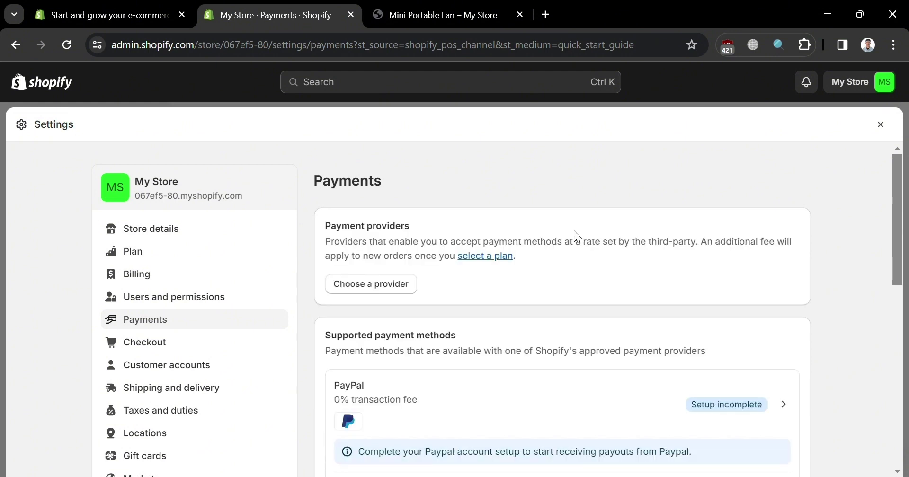
pyautogui.scroll(-1, 396, 339)
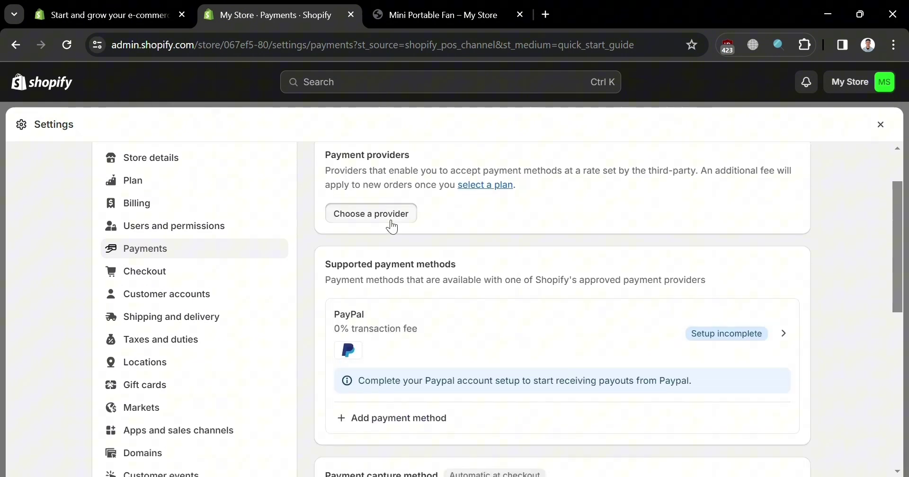
pyautogui.click(393, 228)
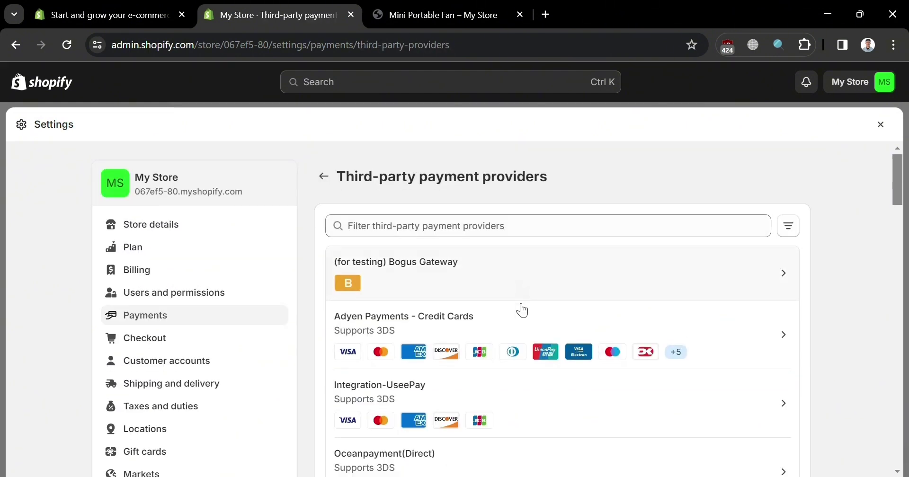
pyautogui.scroll(-5, 523, 318)
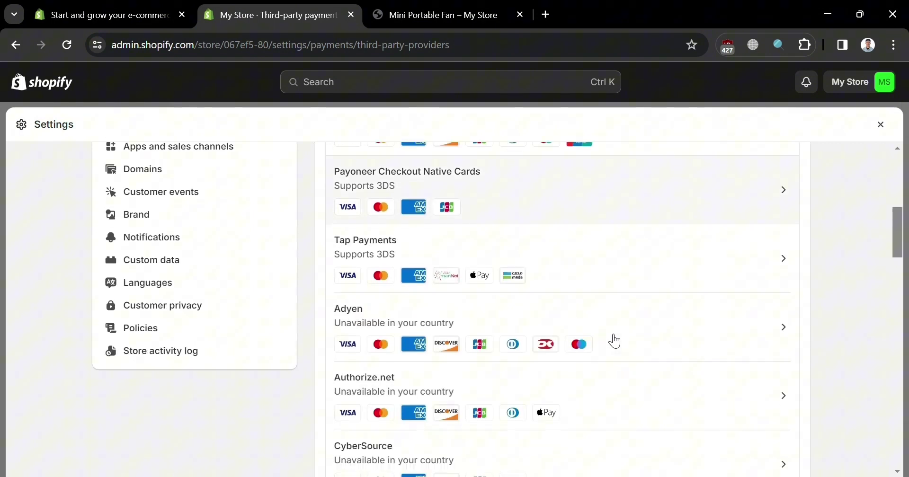
# Return to the Point of Sale quick start guide and review its remaining tasks down to the in-store operations section.
pyautogui.click(14, 46)
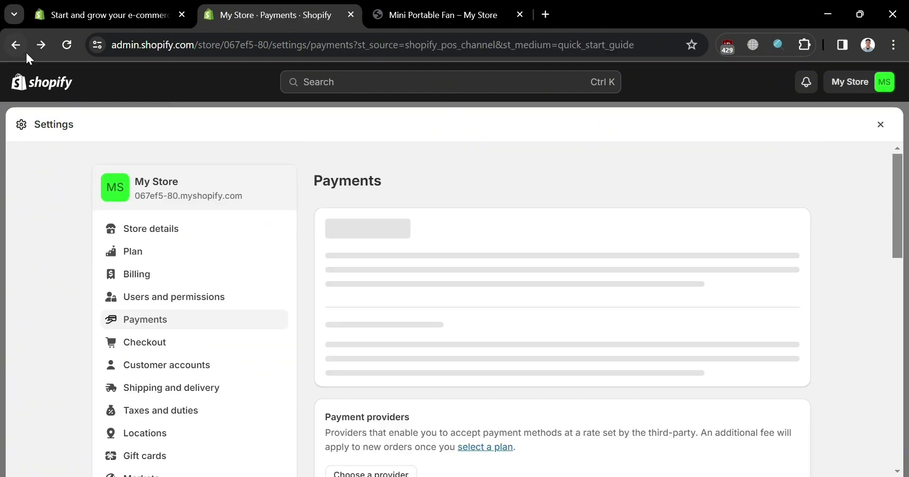
pyautogui.click(16, 44)
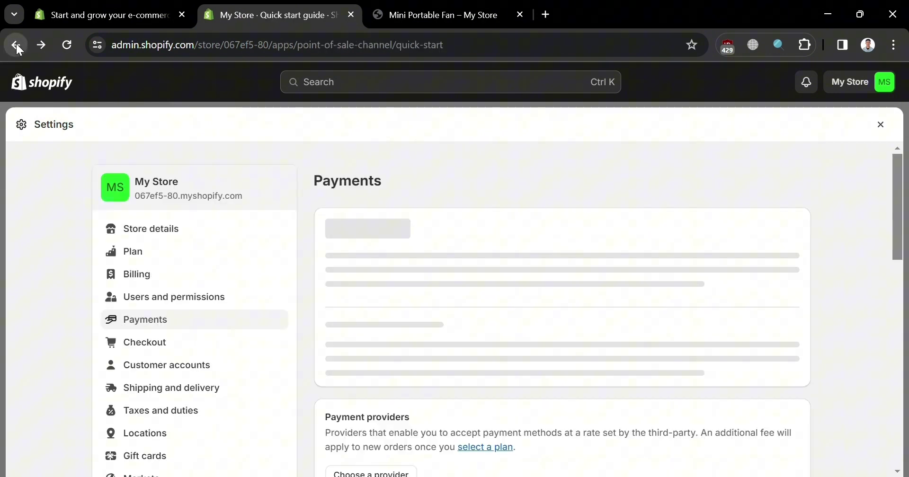
pyautogui.scroll(-5, 427, 334)
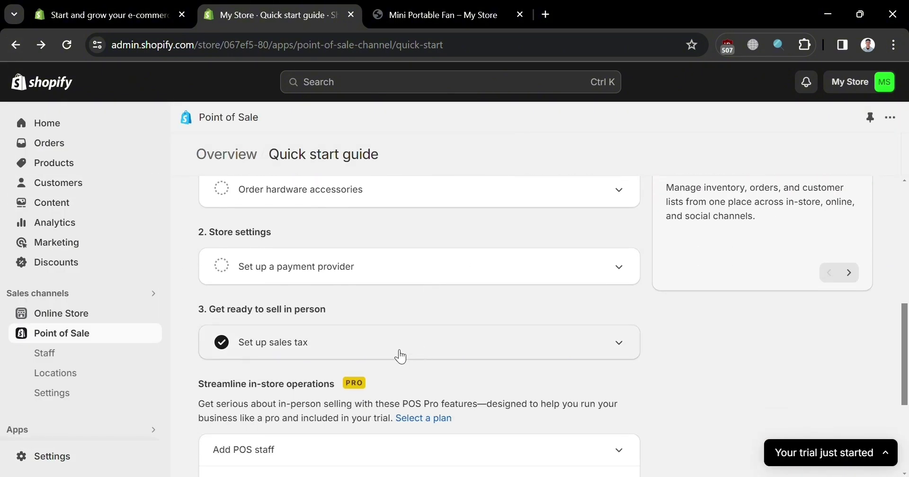
pyautogui.scroll(-3, 402, 357)
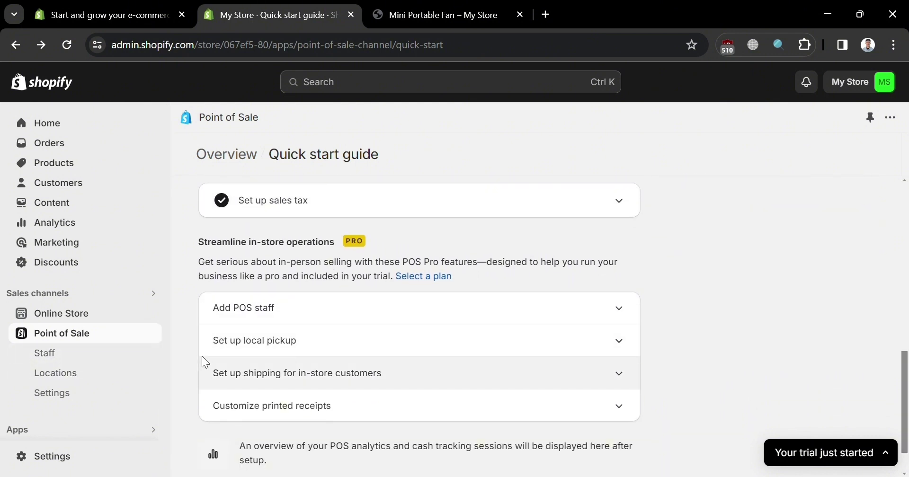
# Open the Point of Sale Staff page, start adding a staff member and review the contact, permissions and PIN sections.
pyautogui.click(81, 356)
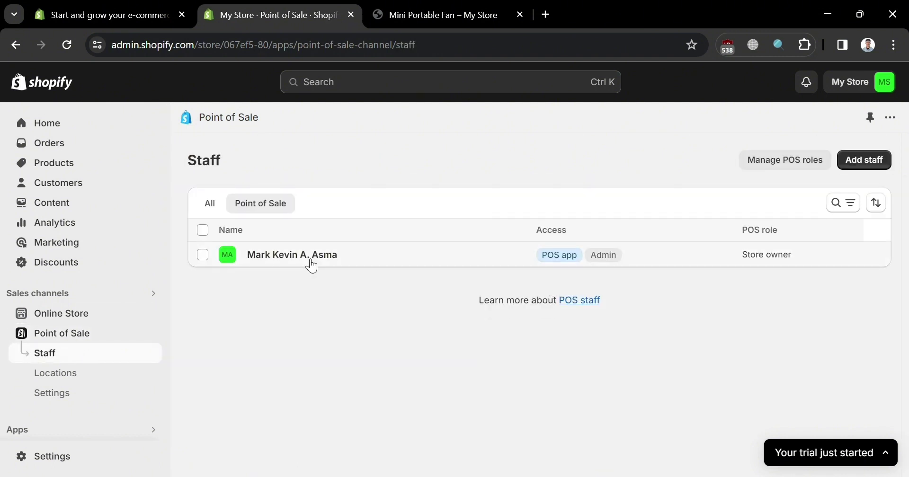
pyautogui.click(871, 169)
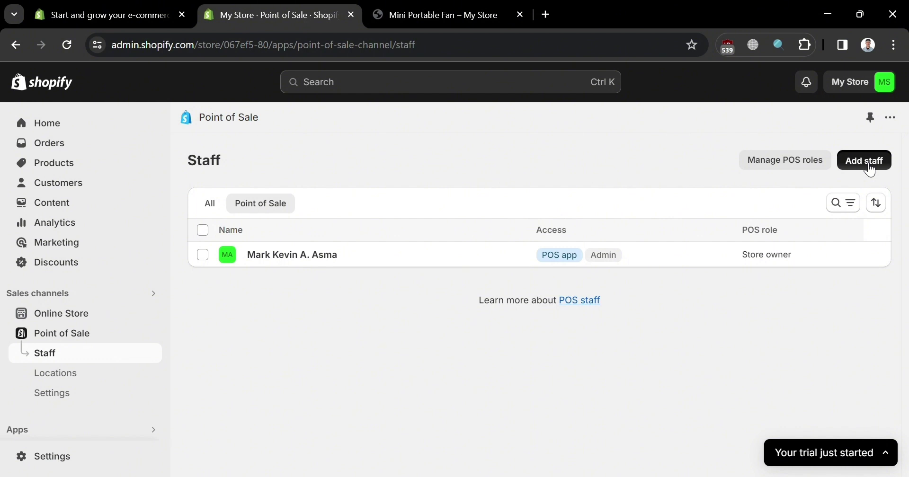
pyautogui.click(870, 169)
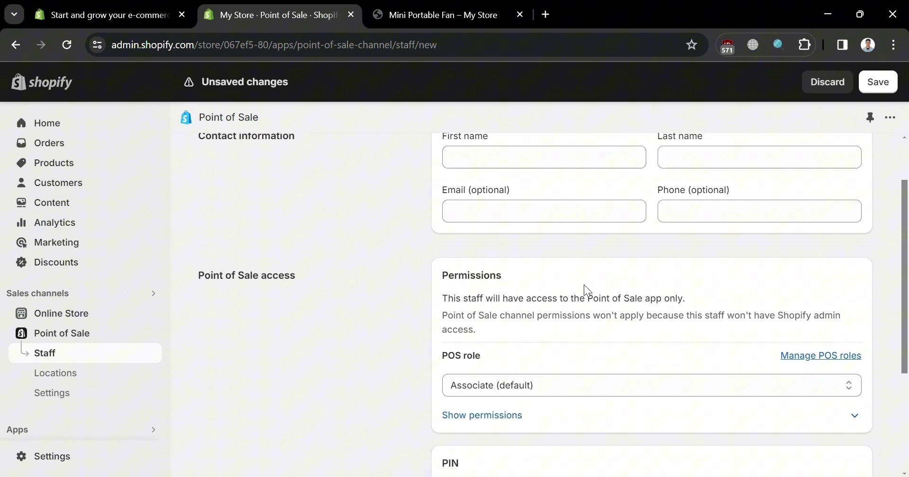
pyautogui.scroll(-2, 588, 290)
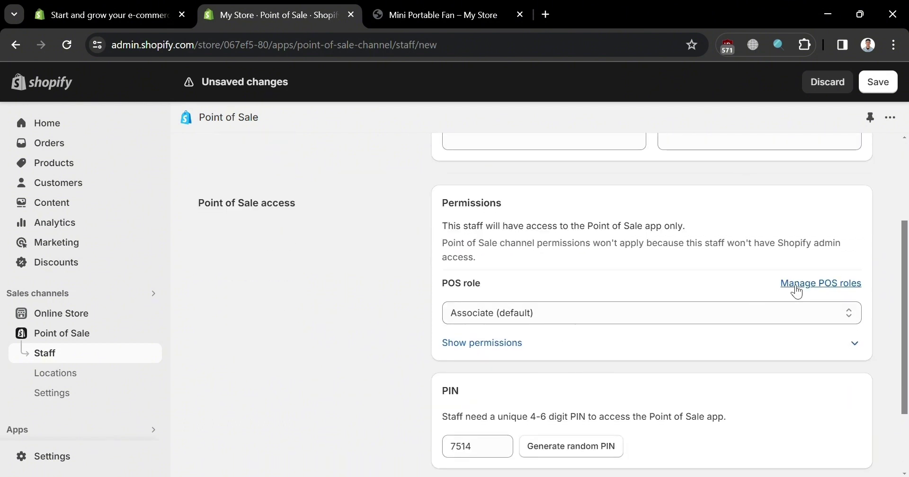
pyautogui.scroll(-2, 498, 389)
pyautogui.scroll(-1, 497, 381)
pyautogui.scroll(3, 545, 331)
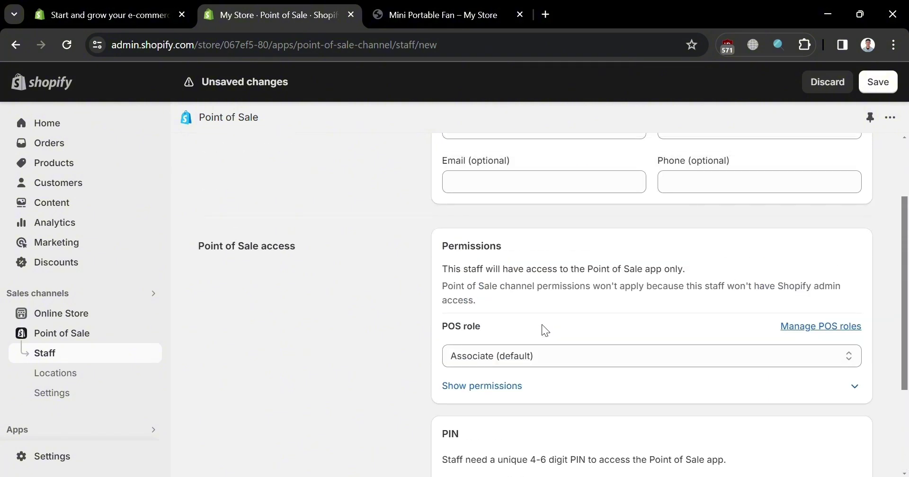
# Set the new staff member's POS role to Limited permissions and look over the Add staff form.
pyautogui.click(680, 363)
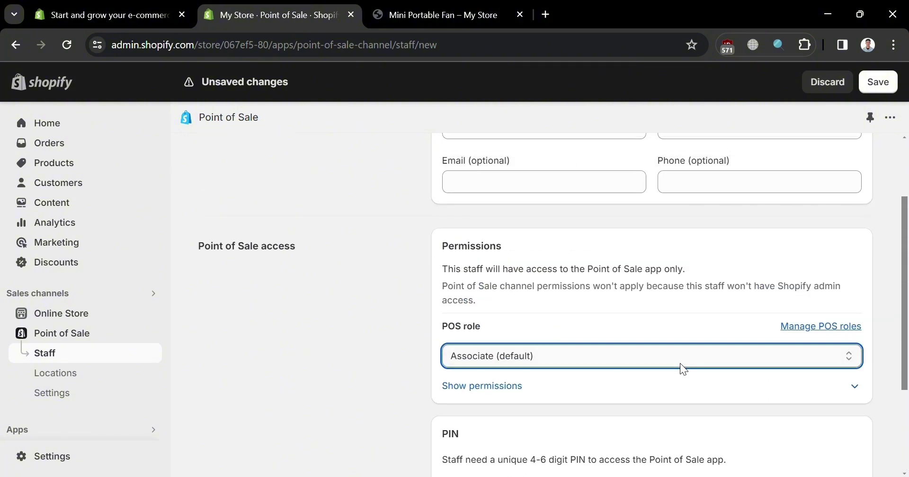
pyautogui.click(669, 387)
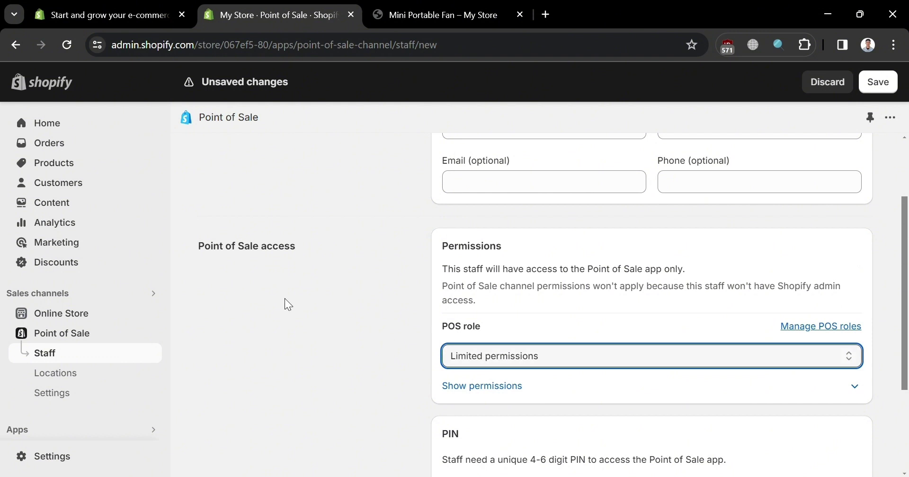
pyautogui.scroll(1, 640, 343)
pyautogui.scroll(1, 639, 338)
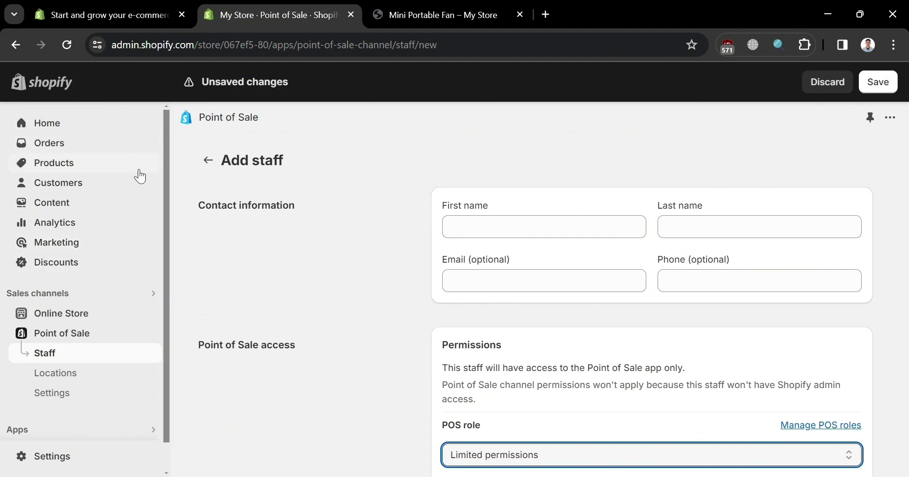
pyautogui.scroll(-3, 337, 370)
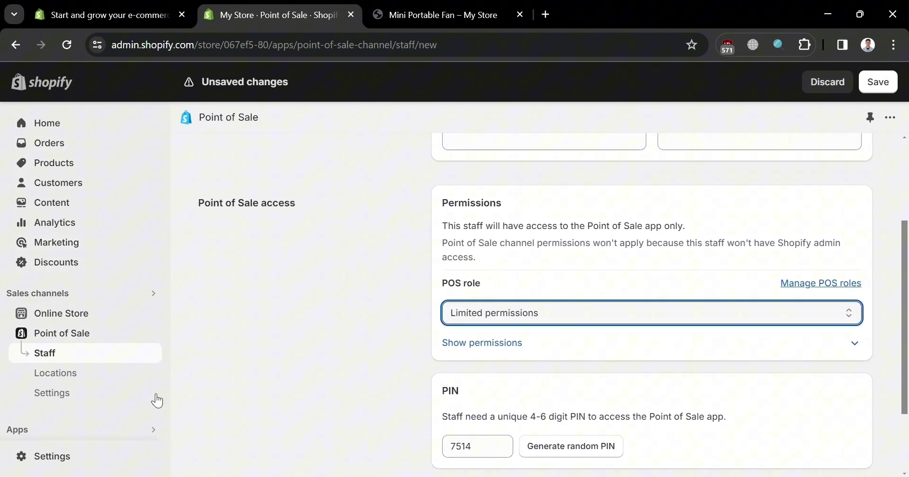
# Open the Point of Sale Locations page, collapse the trial notice and review the plan features and location list.
pyautogui.click(95, 379)
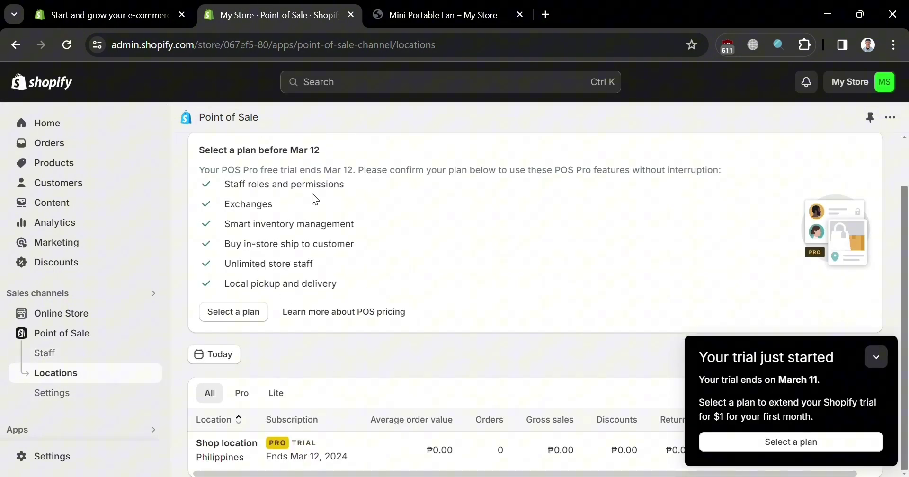
pyautogui.click(876, 357)
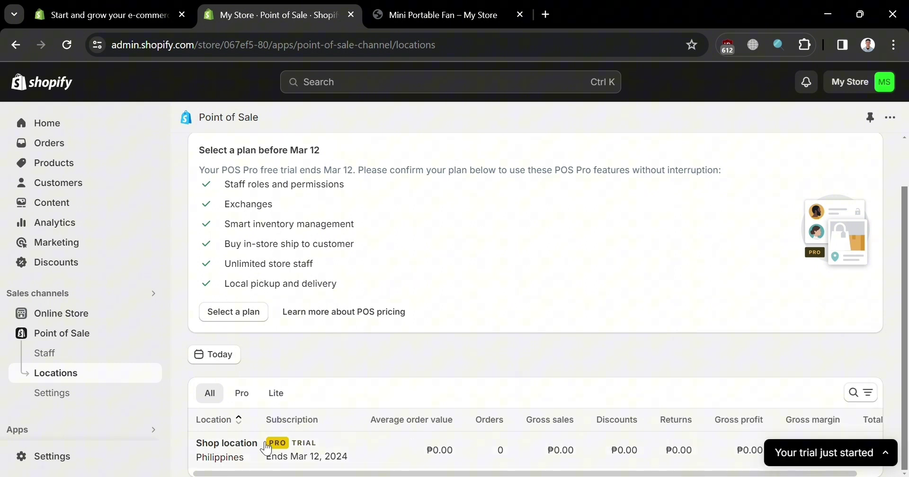
pyautogui.scroll(1, 294, 386)
pyautogui.scroll(-1, 504, 429)
pyautogui.scroll(1, 806, 405)
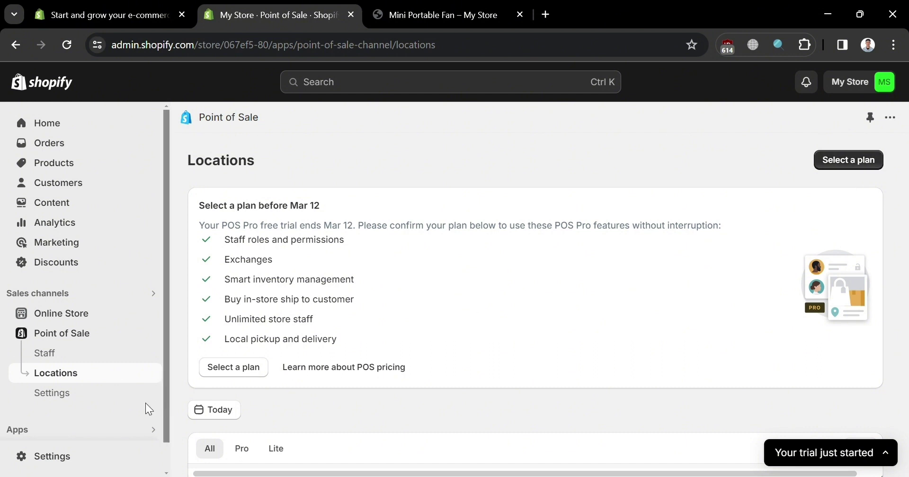
# Open POS apps in the Point of Sale settings and browse the point of sale apps in the Shopify App Store.
pyautogui.click(47, 403)
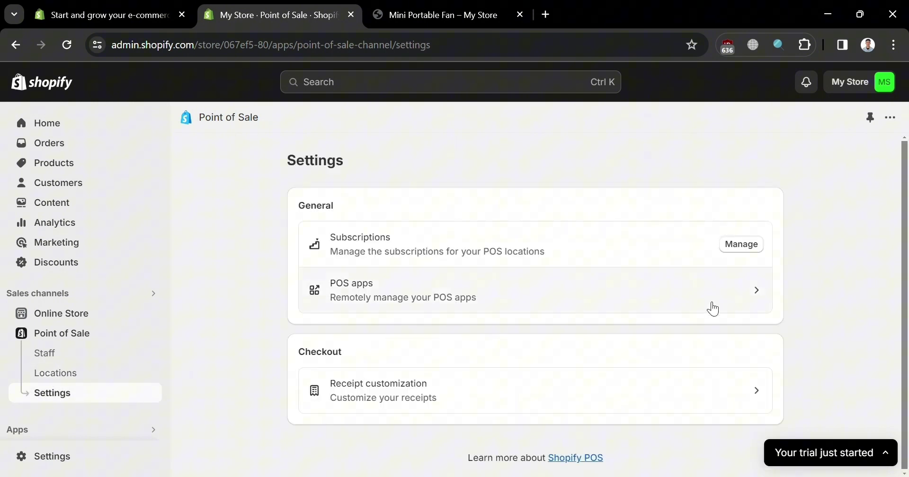
pyautogui.click(754, 297)
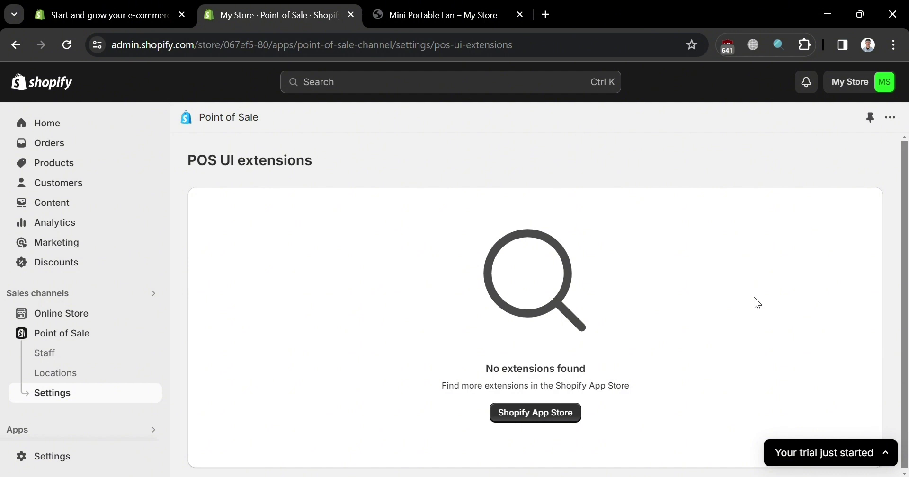
pyautogui.click(535, 413)
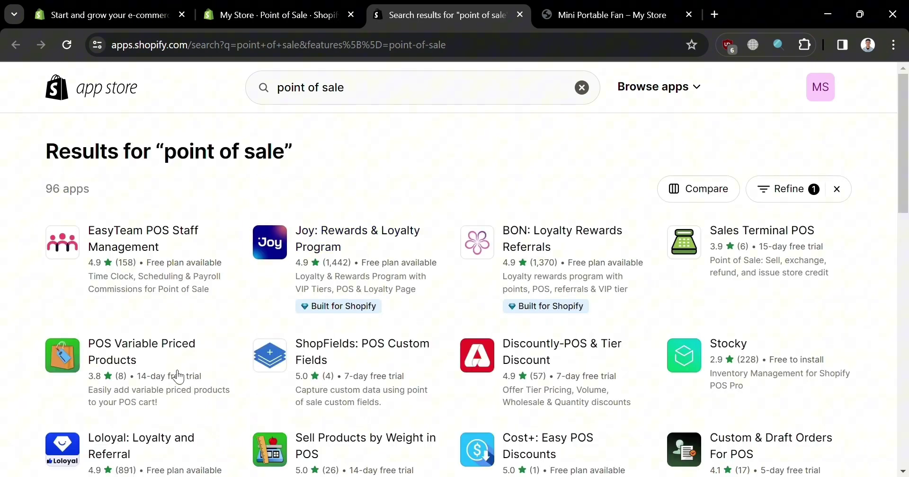
pyautogui.scroll(-4, 455, 341)
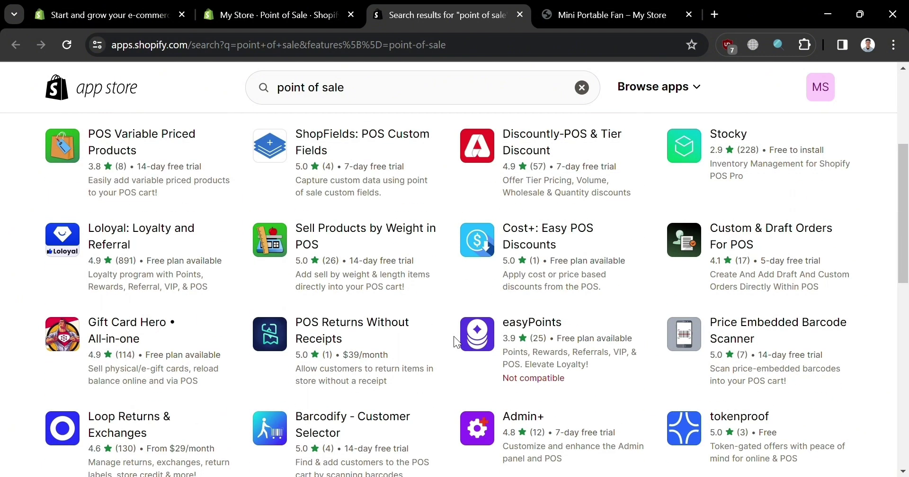
pyautogui.scroll(-5, 453, 336)
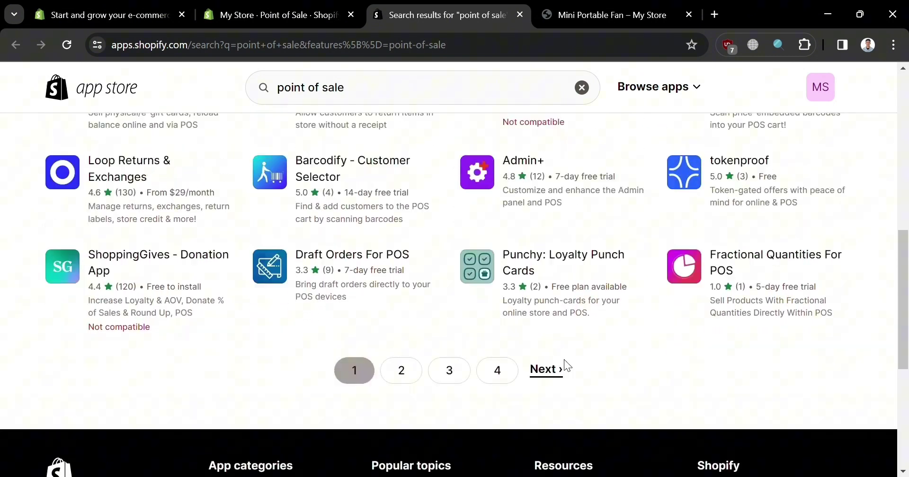
pyautogui.scroll(4, 682, 355)
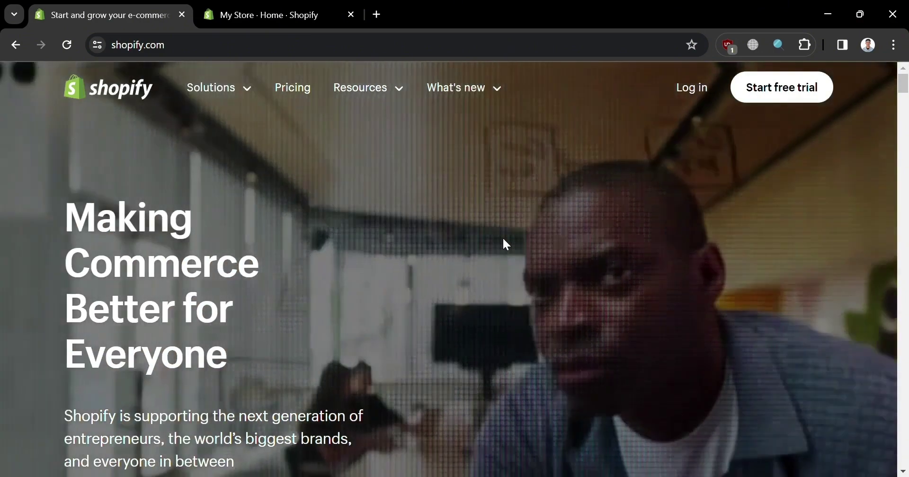
pyautogui.scroll(-2, 535, 238)
pyautogui.scroll(-3, 535, 240)
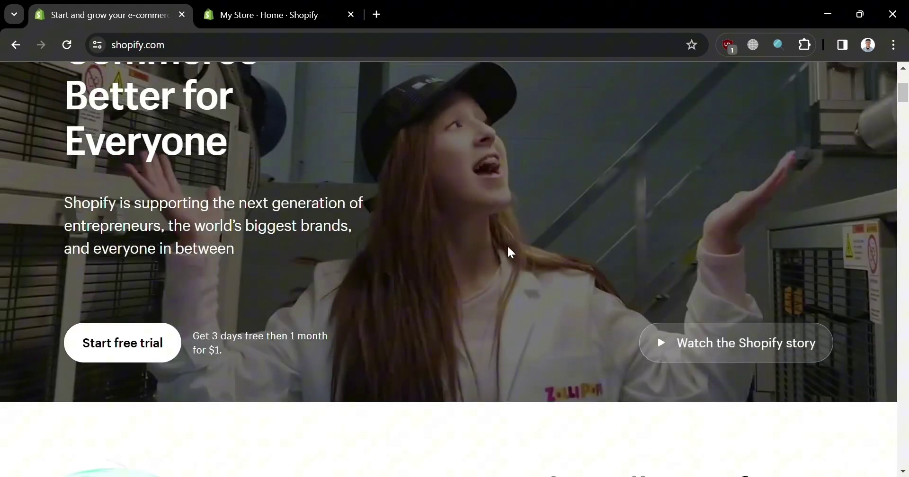
pyautogui.scroll(5, 580, 253)
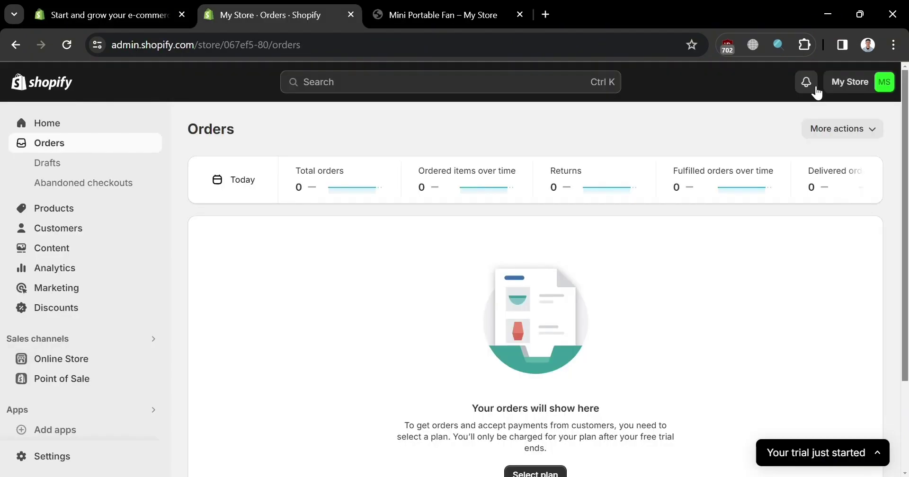